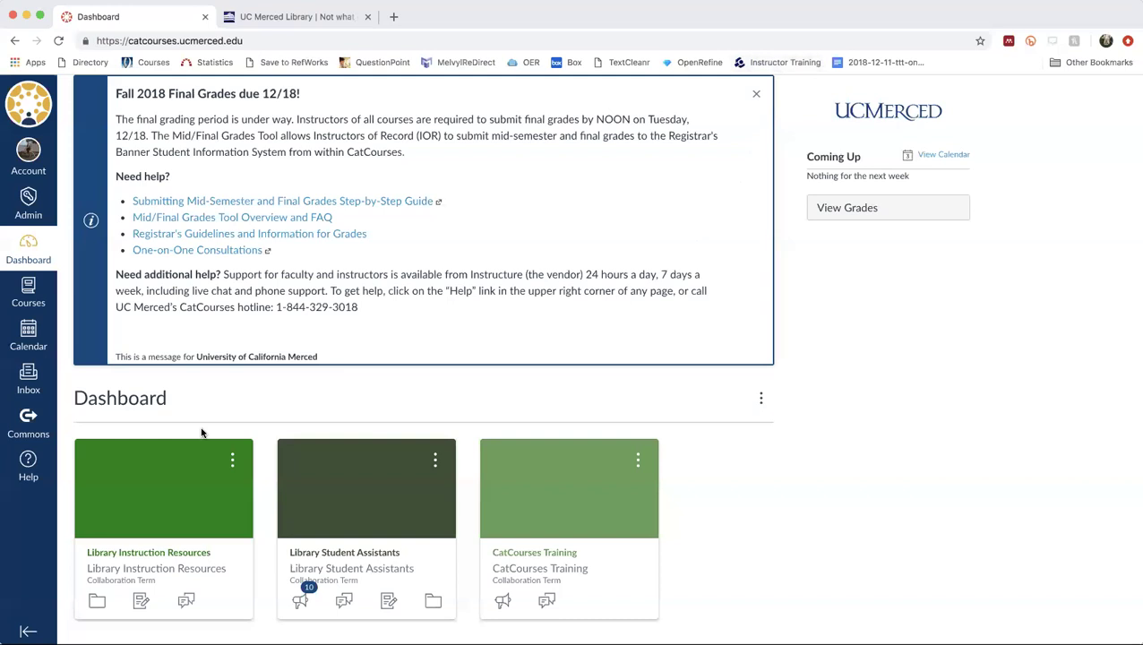
- Open the Library Instruction Resources course and look through its modules from Accessing Information to Finding Statistics and Data
left_click(173, 553)
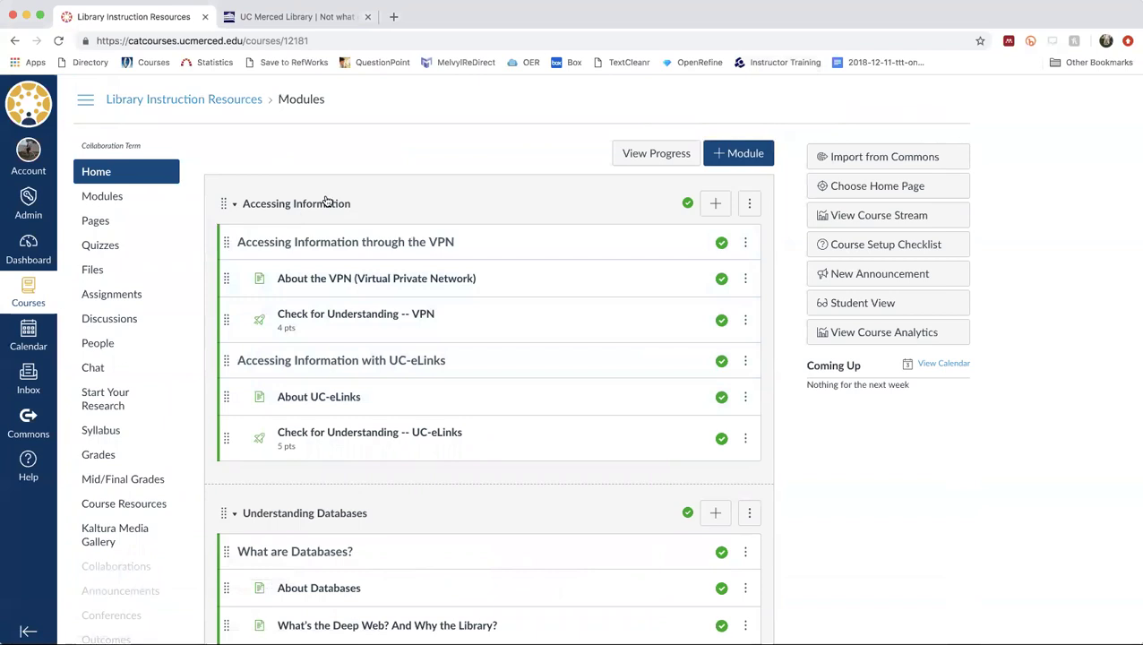
scroll(534, 289, "down", 3)
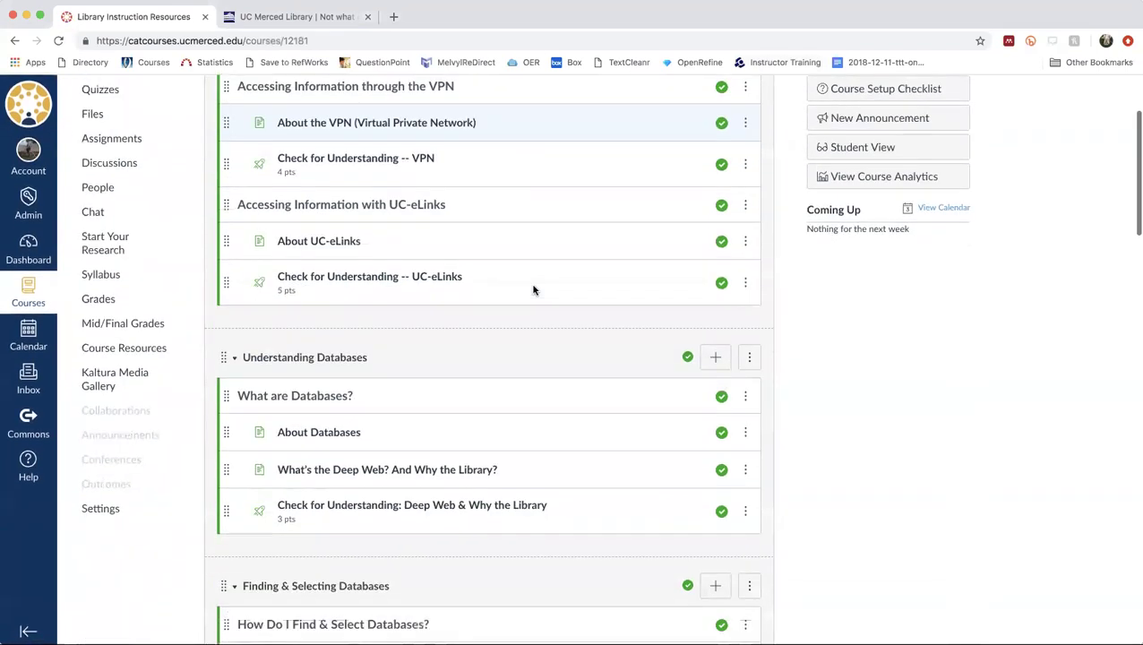
scroll(534, 289, "down", 5)
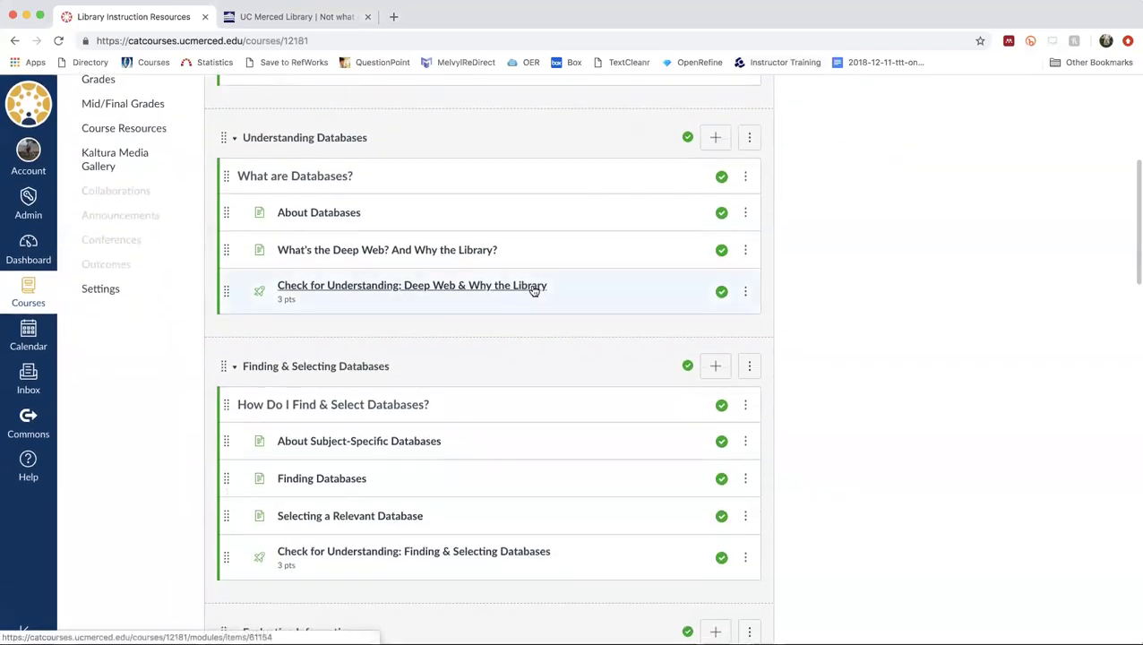
scroll(534, 289, "down", 5)
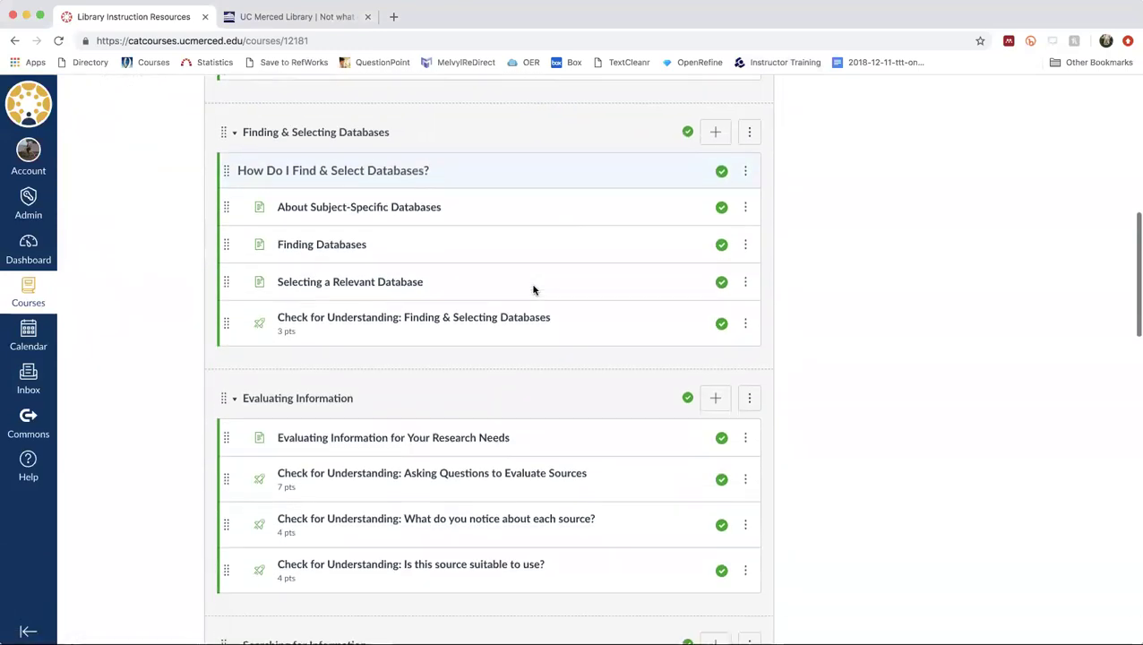
scroll(534, 290, "down", 7)
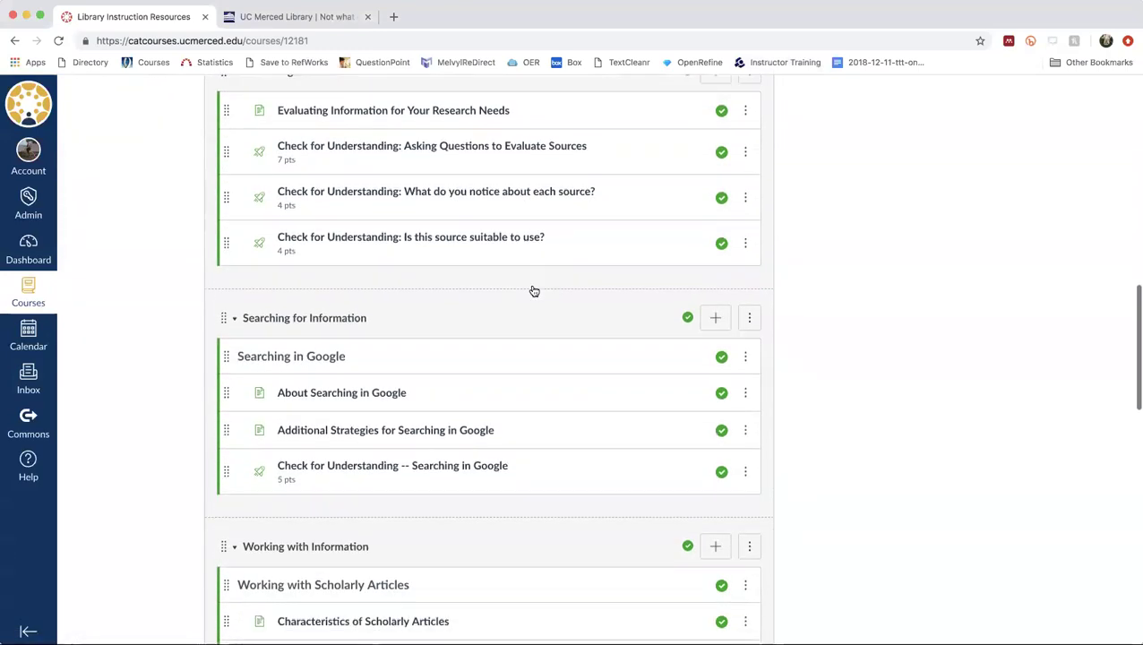
scroll(534, 290, "down", 4)
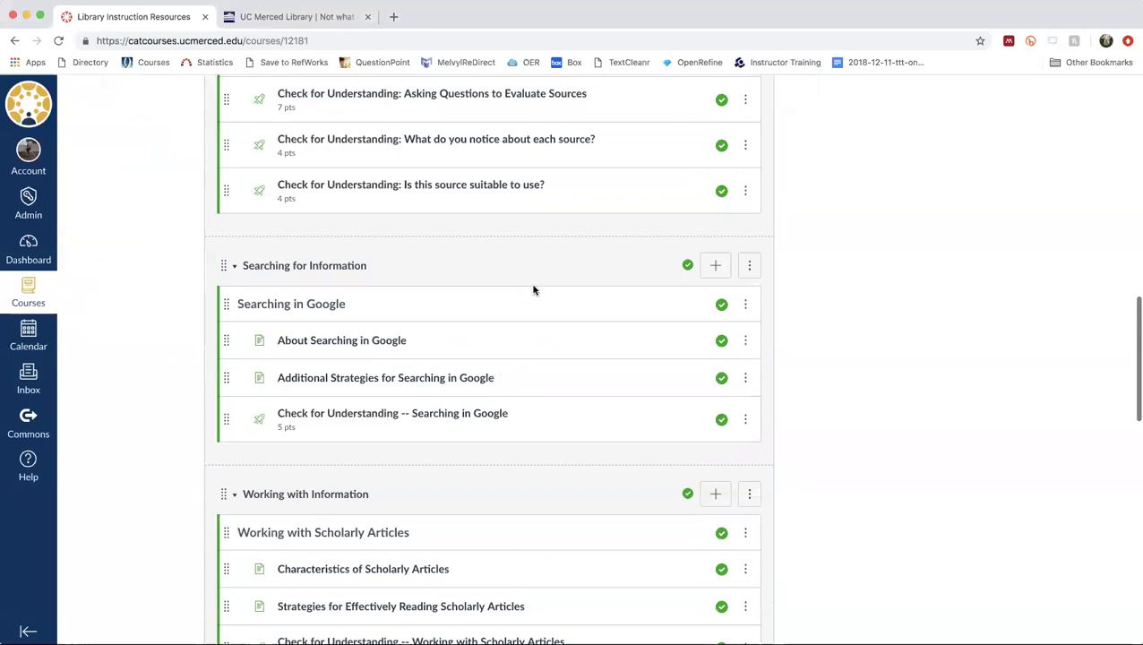
scroll(534, 289, "down", 4)
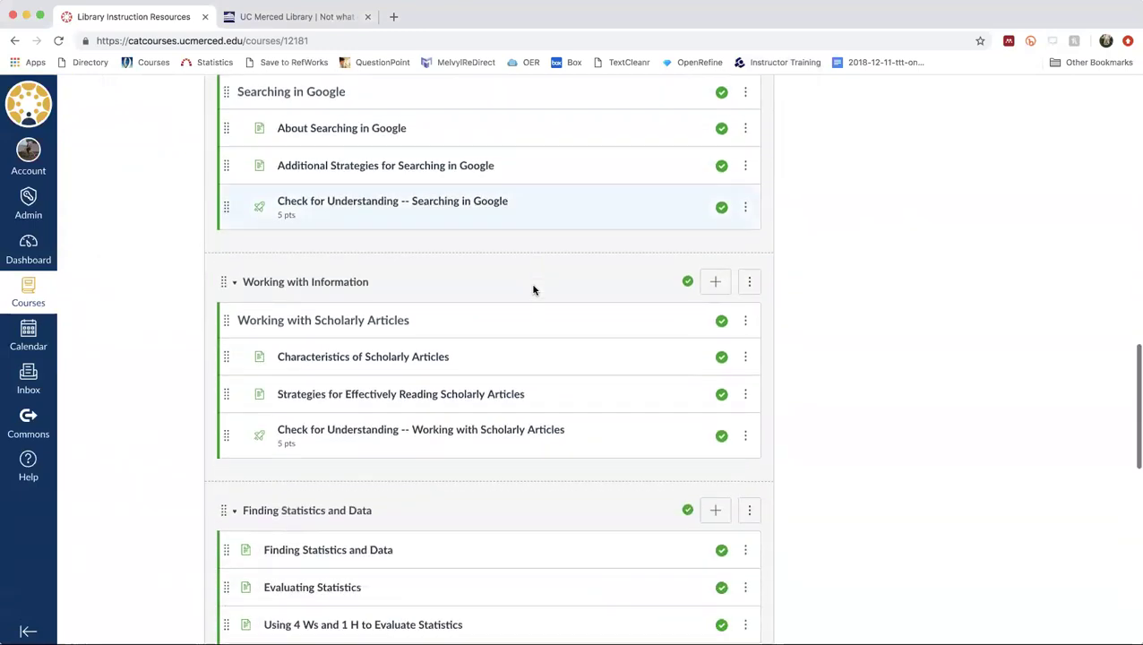
scroll(534, 289, "down", 4)
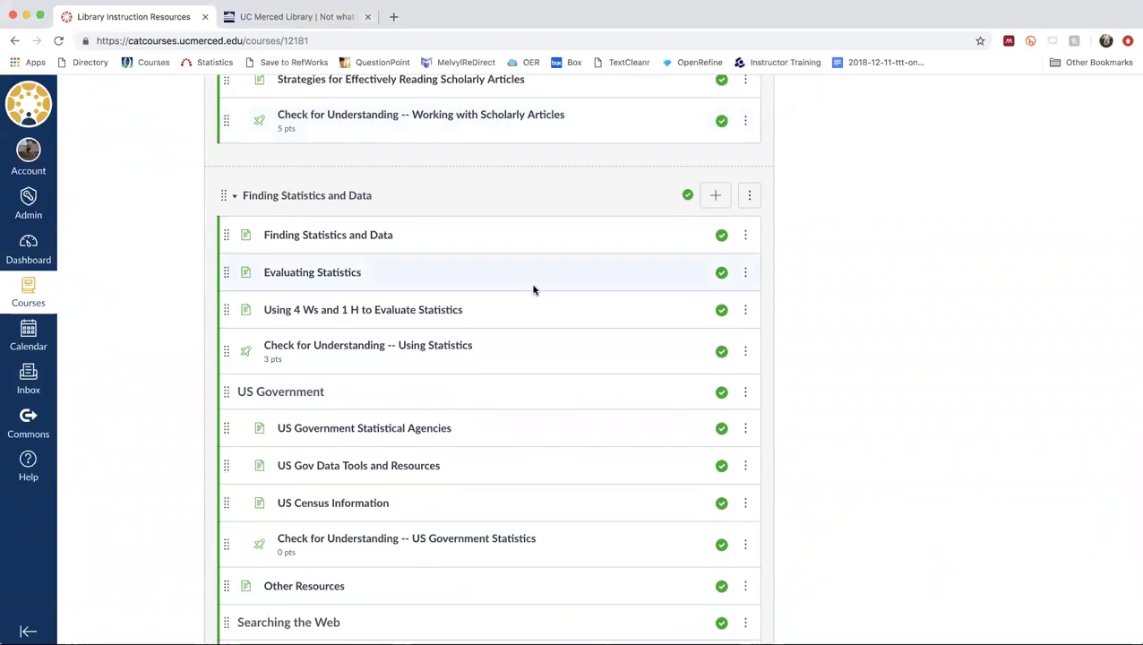
scroll(534, 289, "up", 8)
scroll(534, 289, "up", 15)
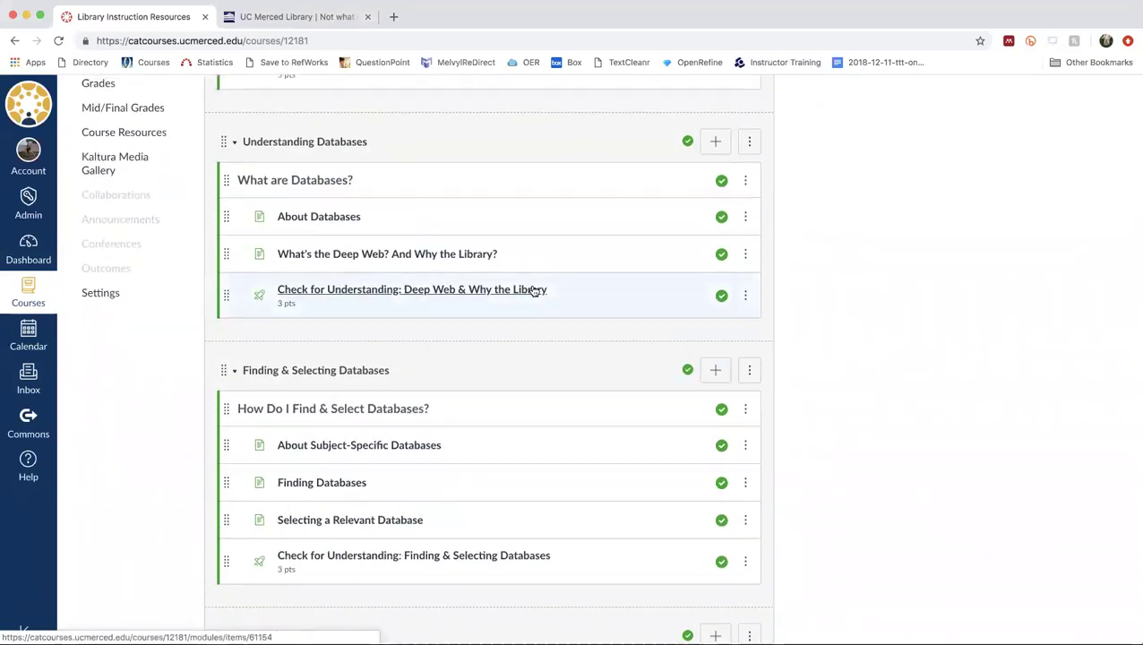
scroll(534, 289, "up", 5)
scroll(533, 290, "up", 3)
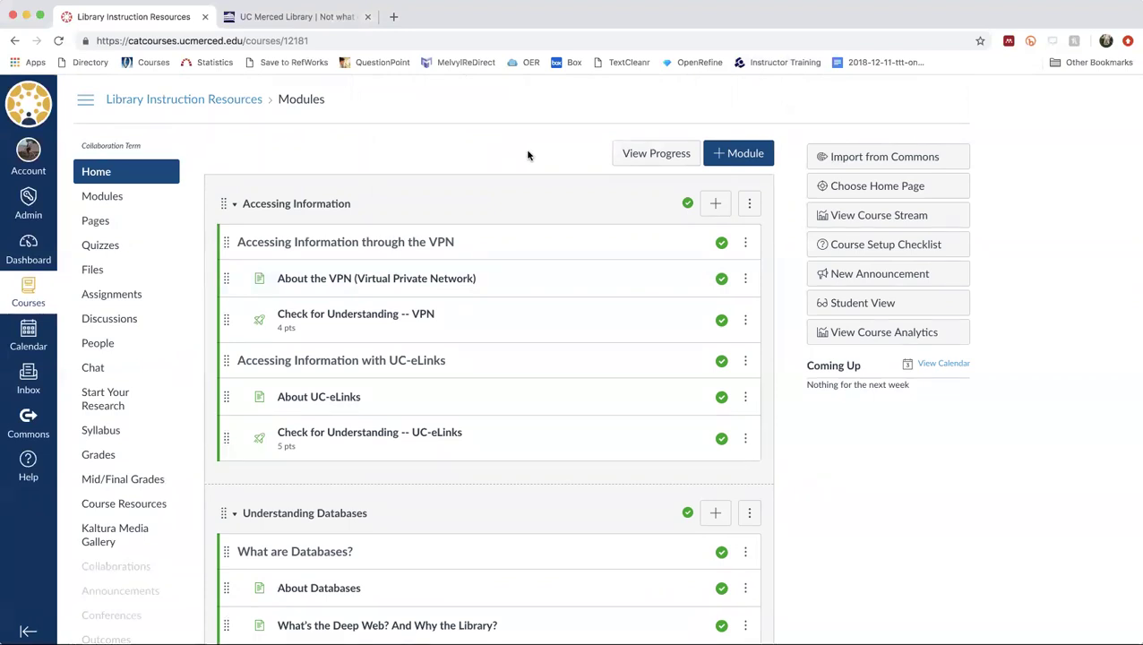
- Open the About the VPN (Virtual Private Network) page in the Accessing Information module and read it to the end
scroll(577, 186, "down", 2)
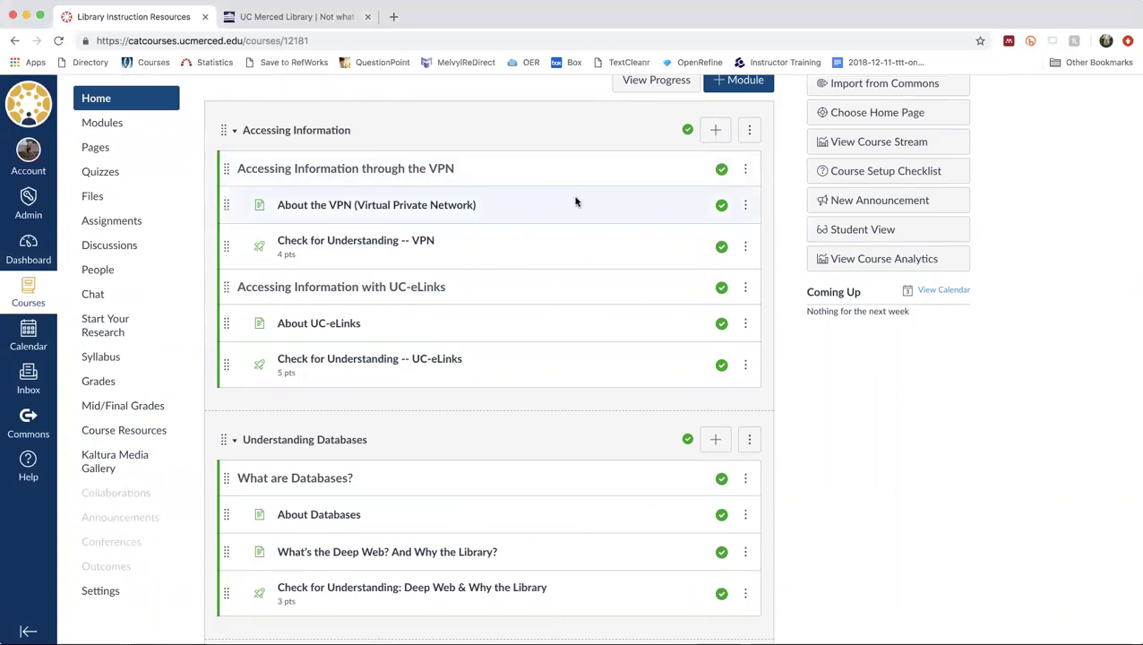
left_click(334, 205)
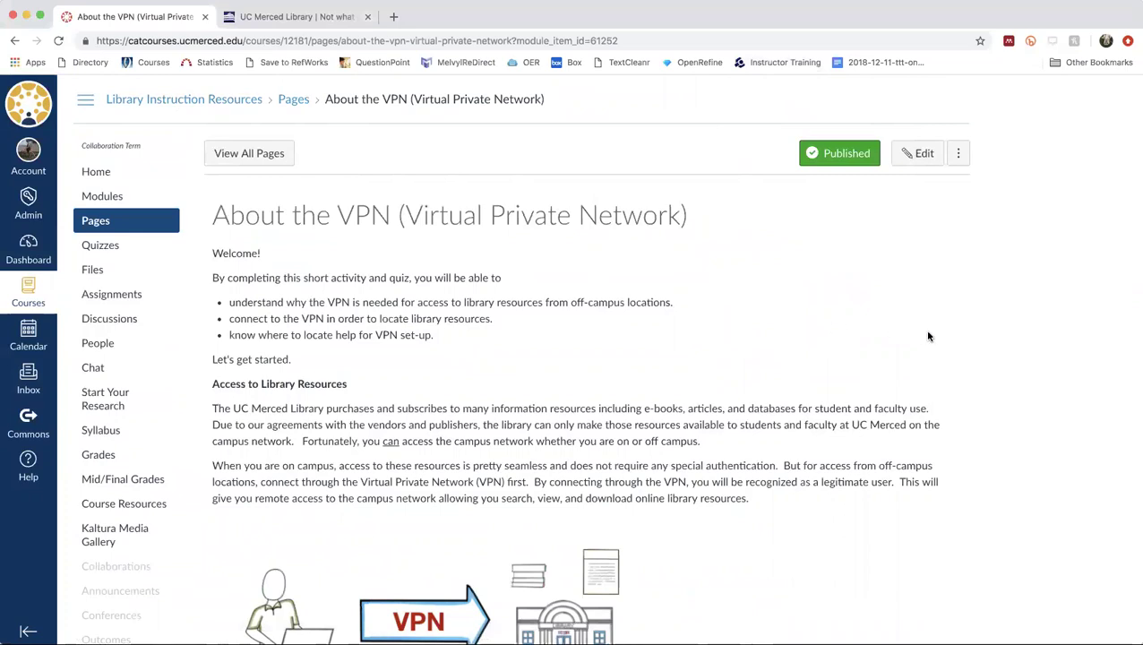
scroll(956, 354, "down", 3)
scroll(956, 354, "down", 2)
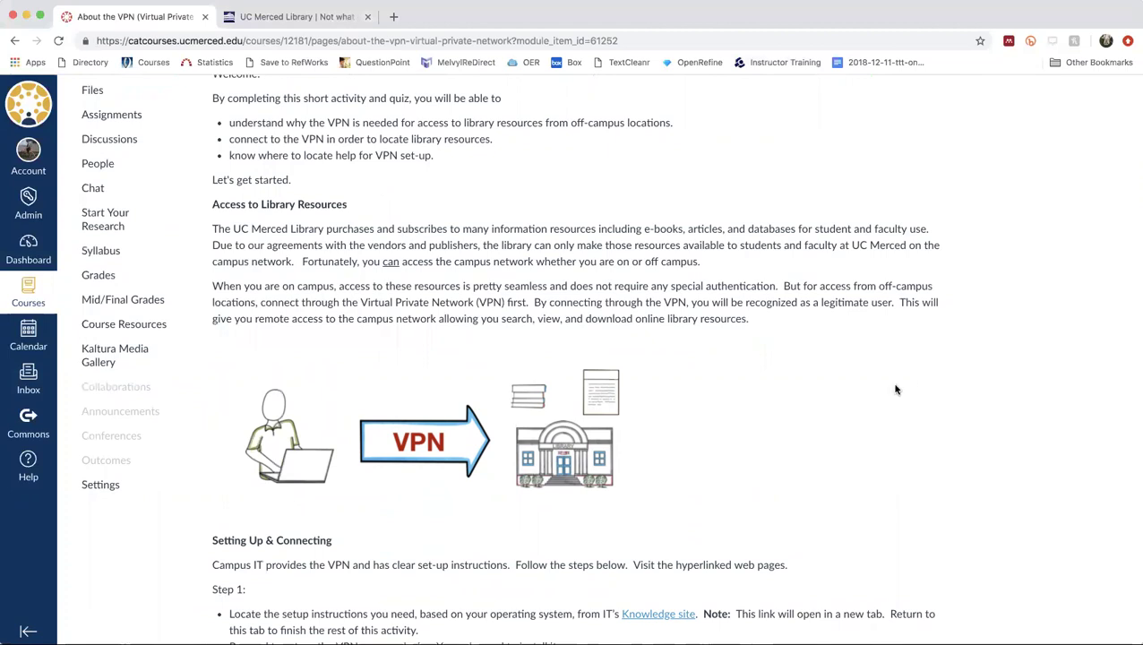
scroll(881, 405, "down", 3)
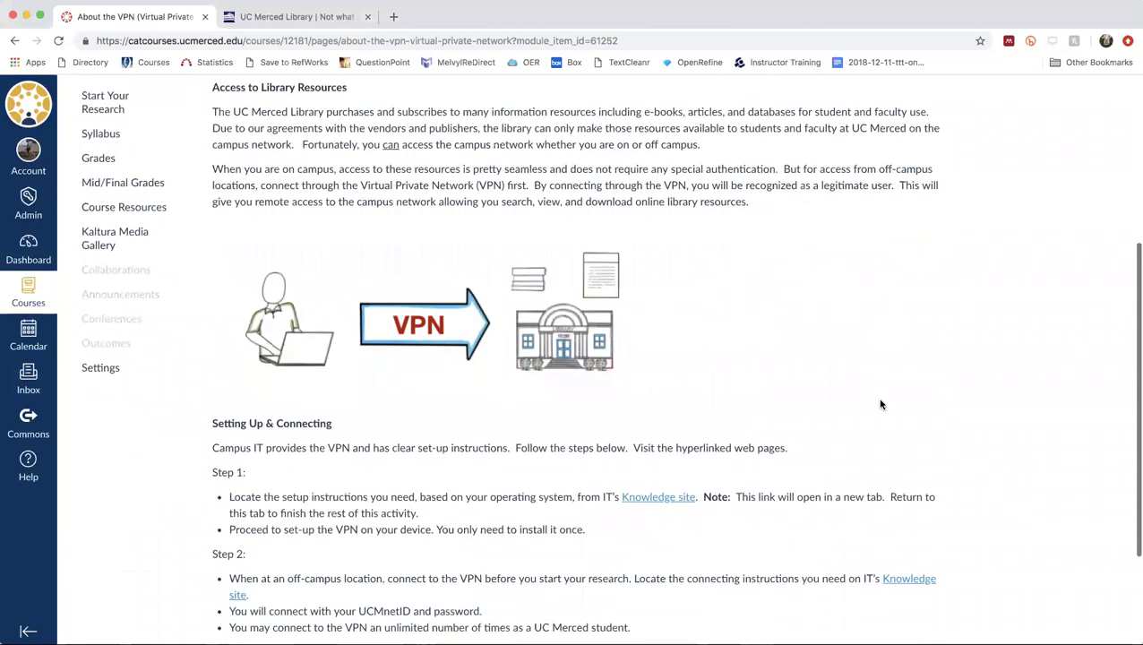
scroll(881, 405, "down", 4)
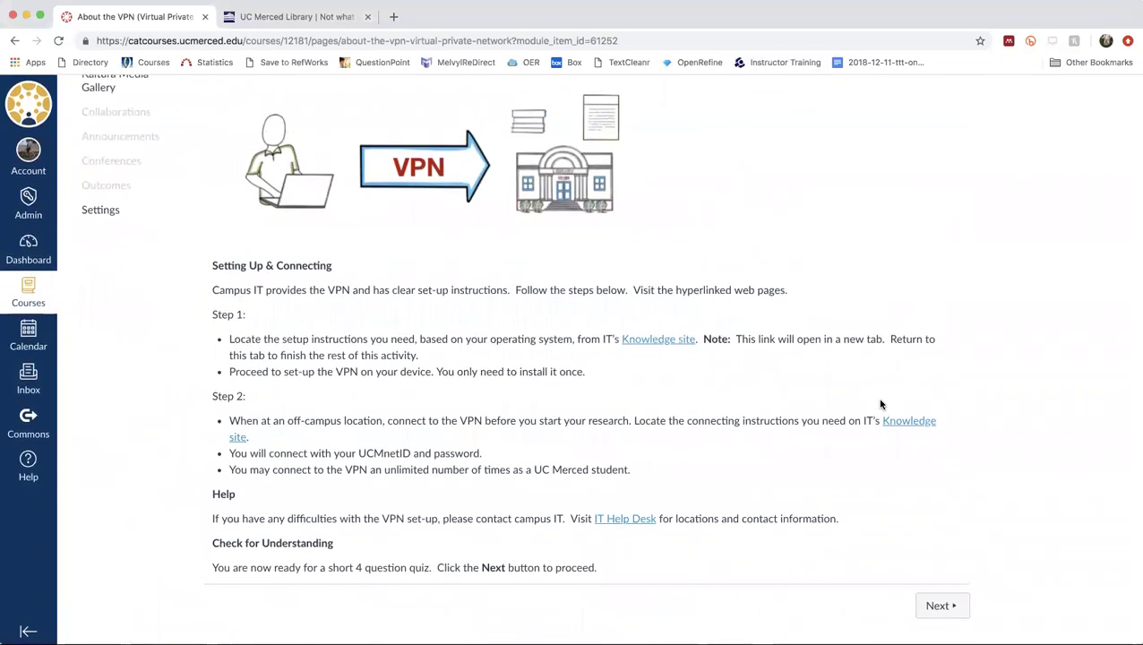
- Continue to the Check for Understanding -- VPN quiz and review its points and other settings
left_click(932, 612)
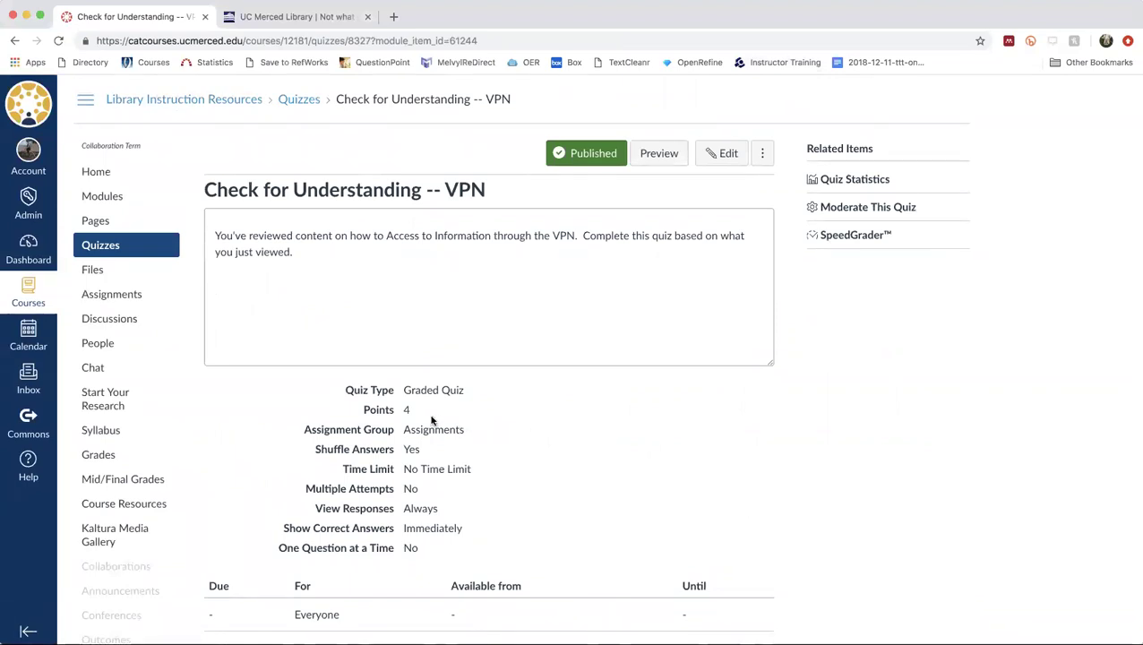
left_click_drag(422, 413, 355, 413)
left_click(487, 436)
scroll(784, 465, "down", 3)
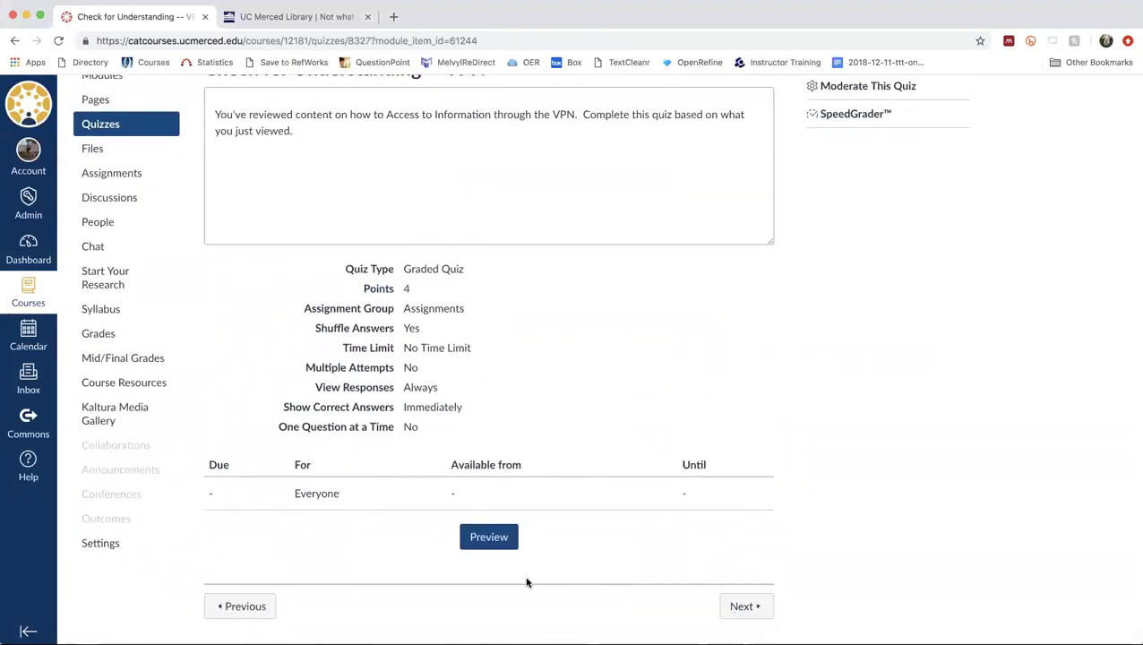
- Preview the VPN quiz, reading through all its questions, and return to the course home page
left_click(492, 543)
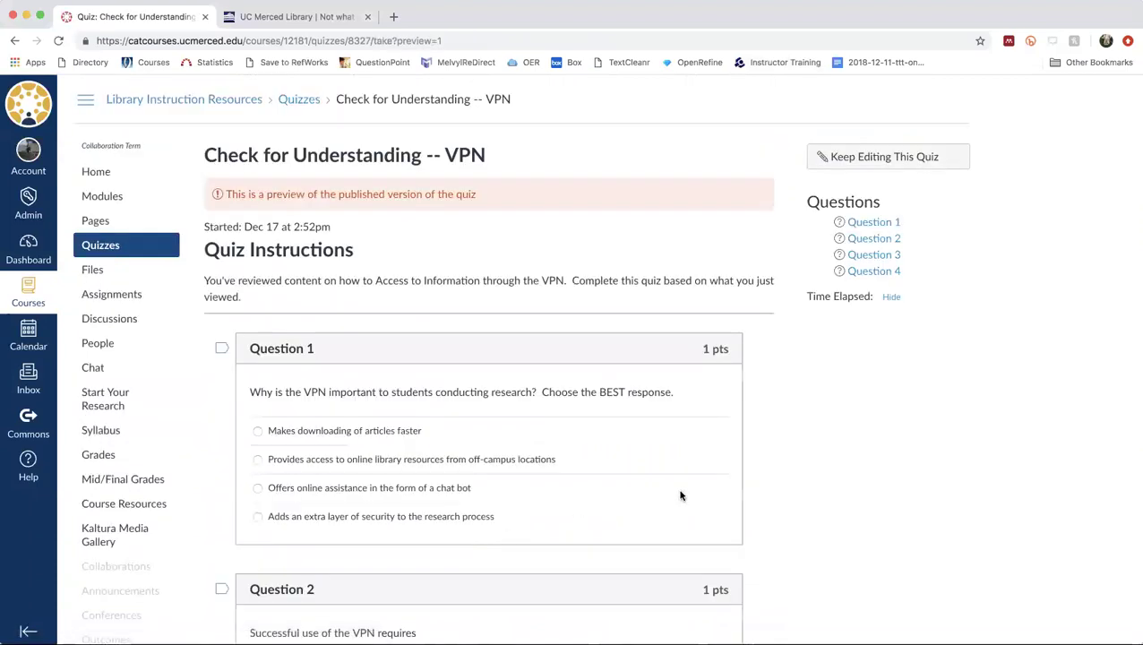
scroll(796, 528, "down", 2)
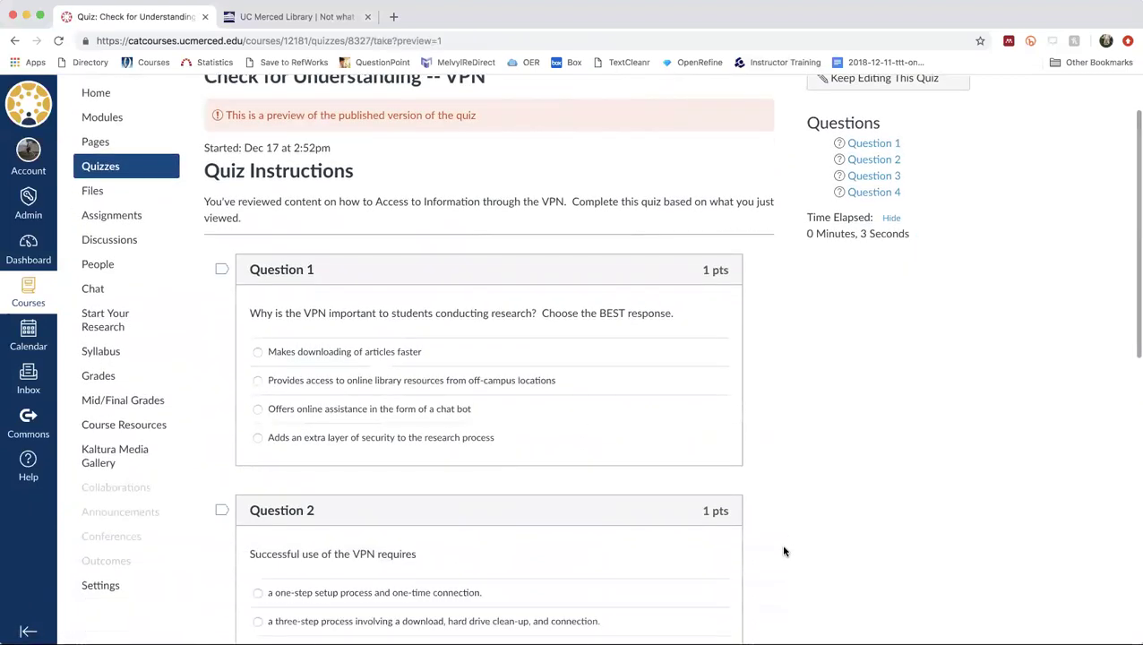
scroll(782, 550, "down", 1)
scroll(782, 554, "down", 1)
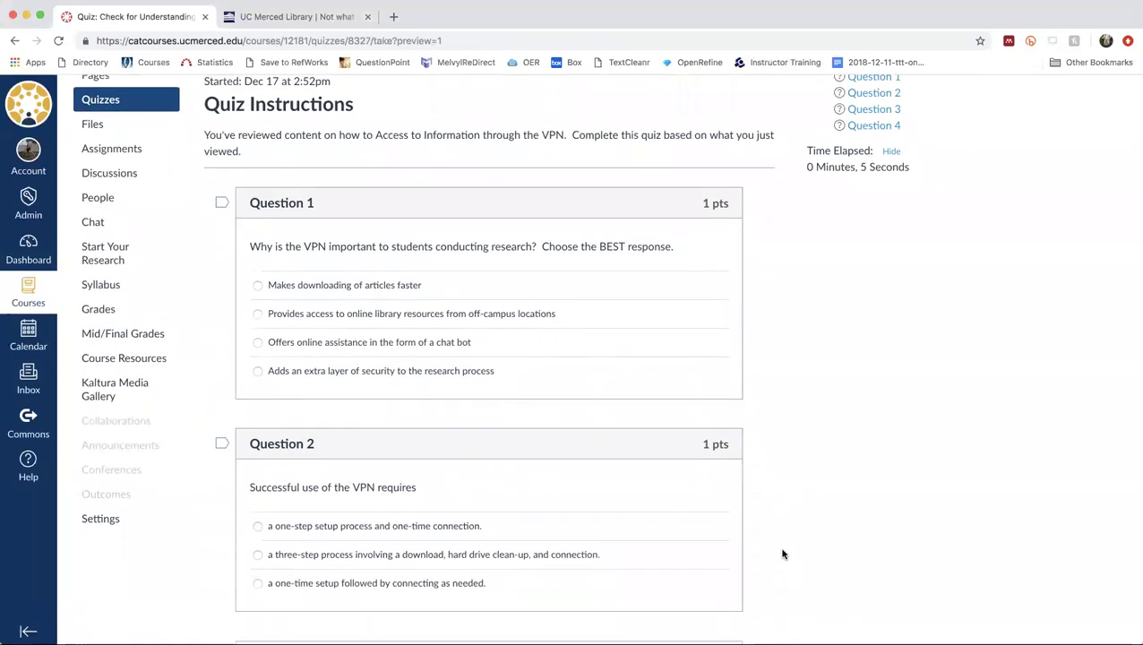
scroll(782, 554, "down", 1)
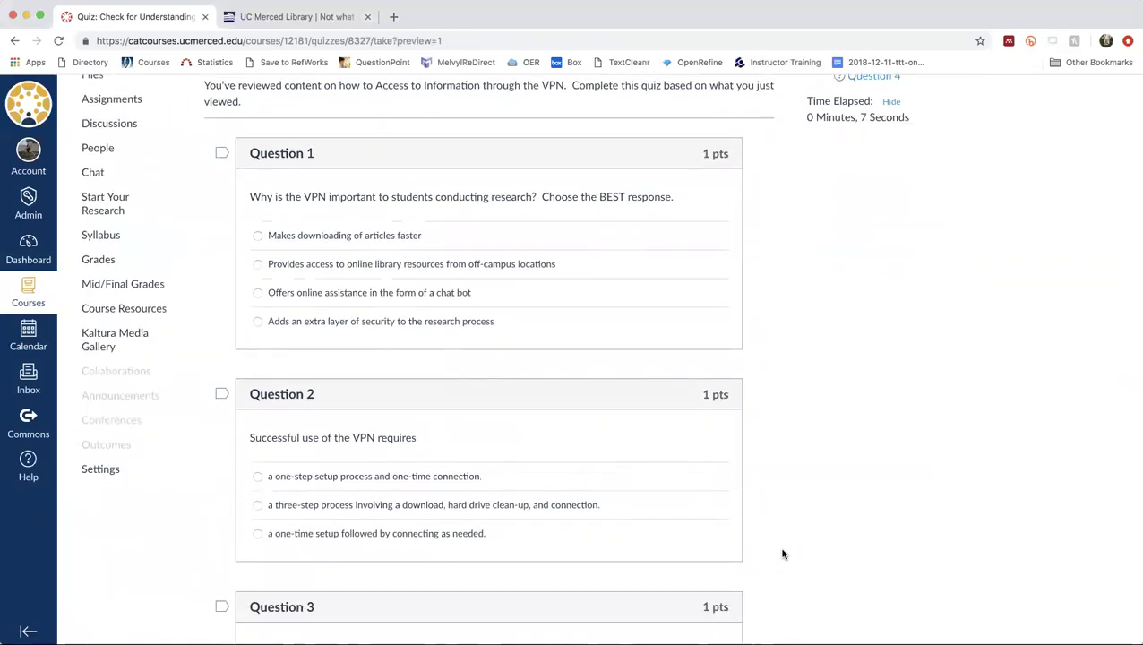
scroll(781, 554, "down", 5)
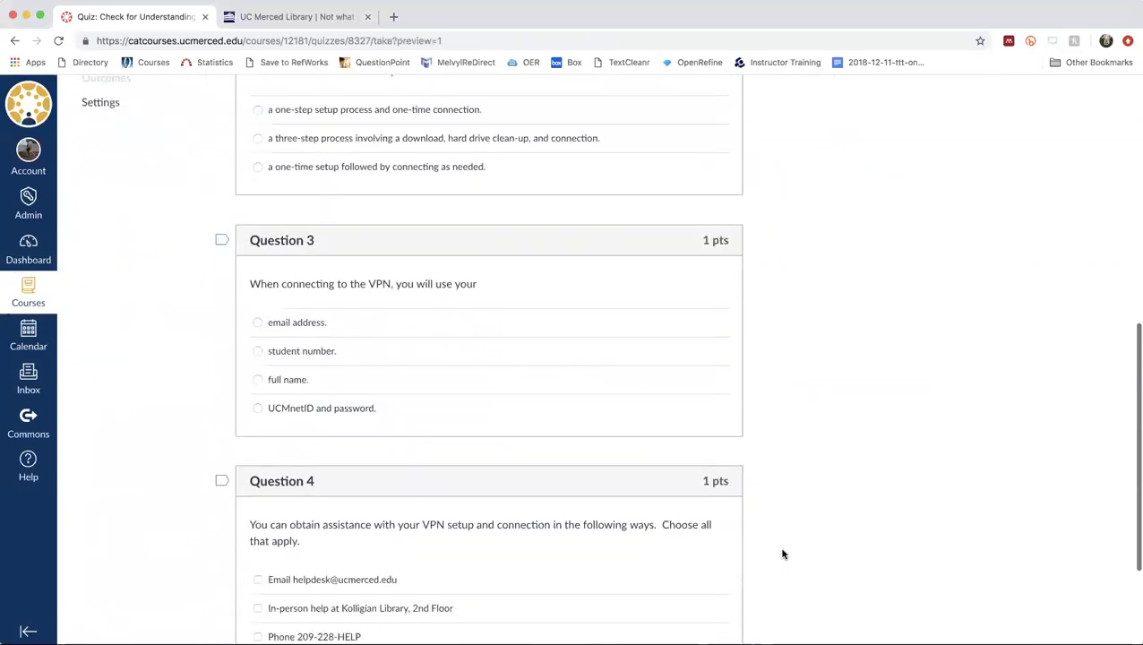
scroll(781, 554, "down", 3)
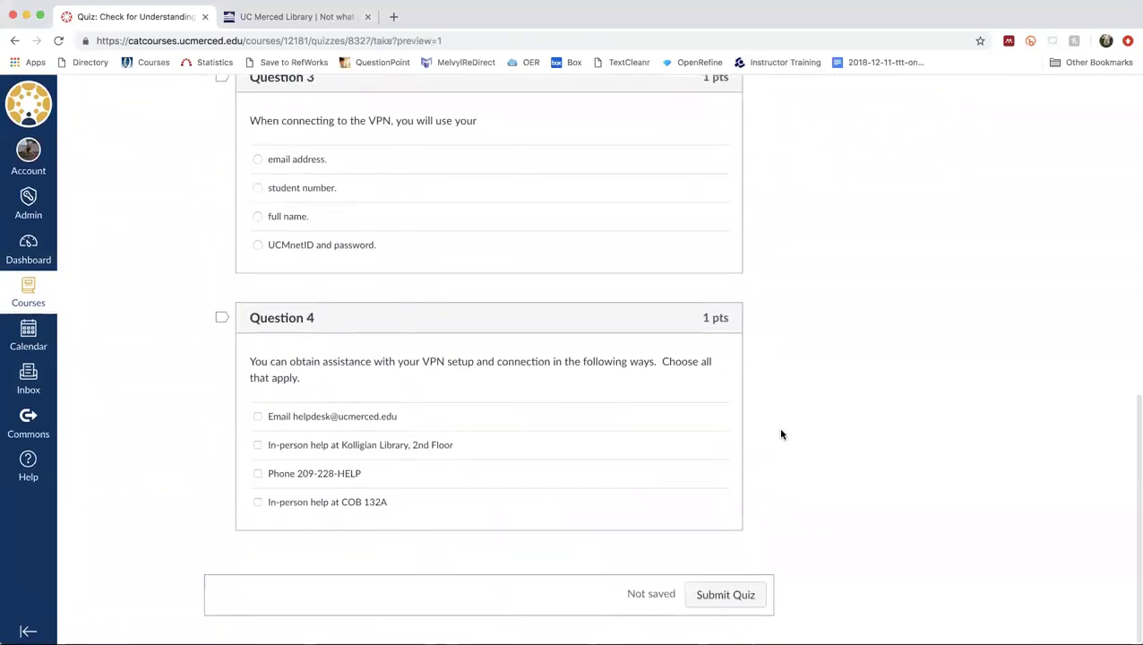
scroll(781, 414, "up", 1)
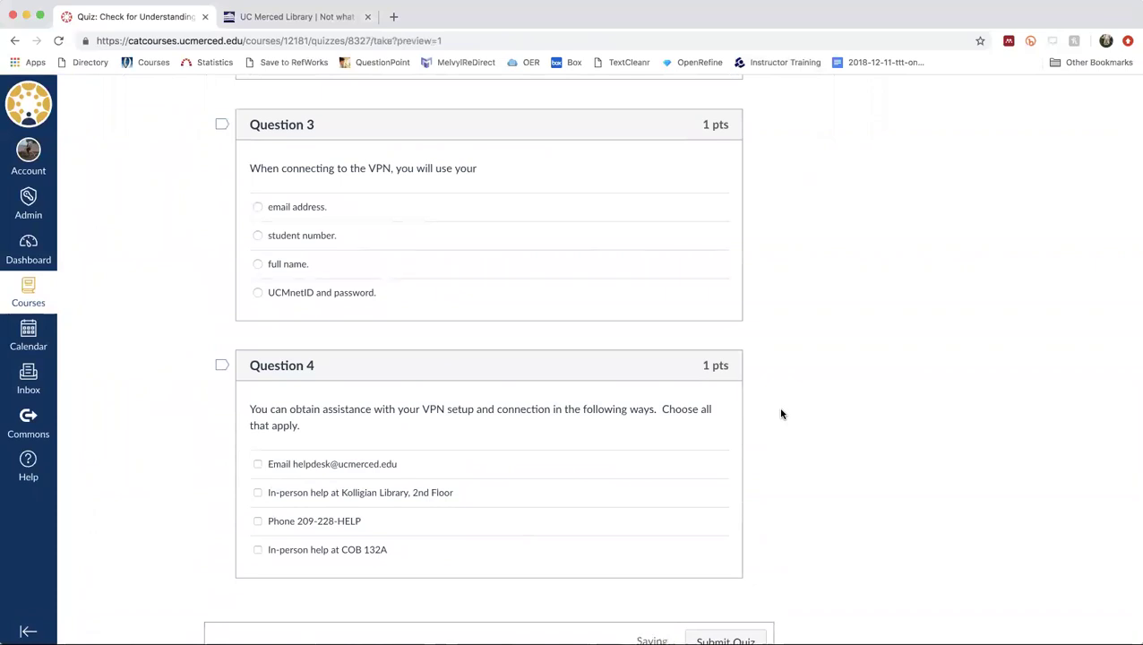
scroll(781, 414, "up", 1)
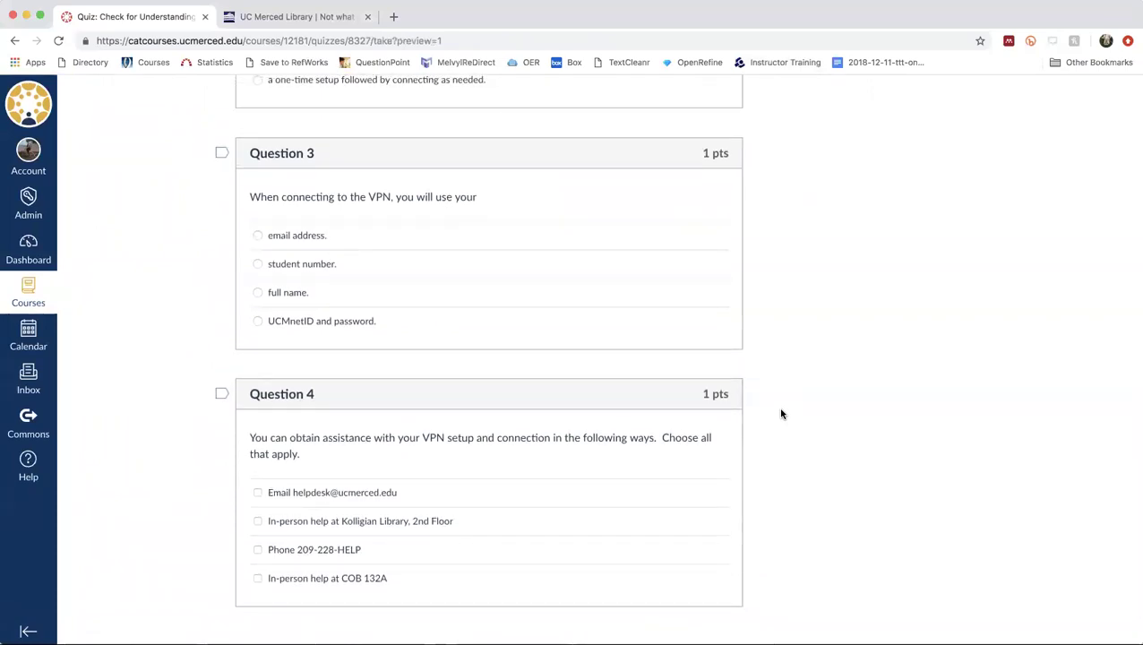
scroll(781, 413, "up", 5)
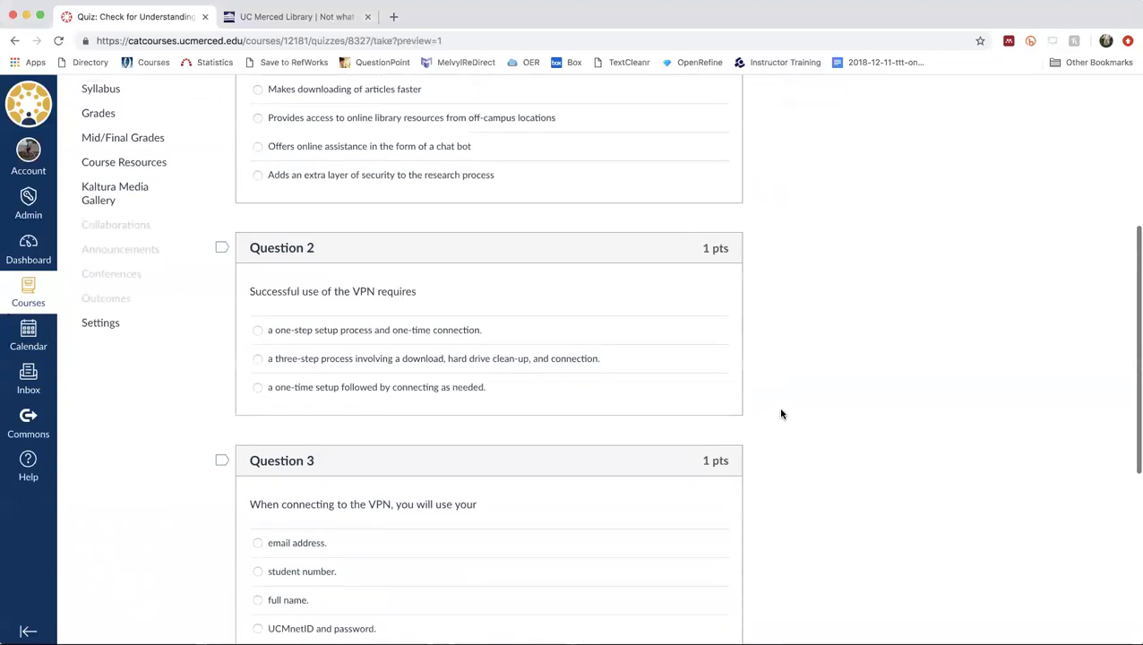
scroll(781, 414, "up", 3)
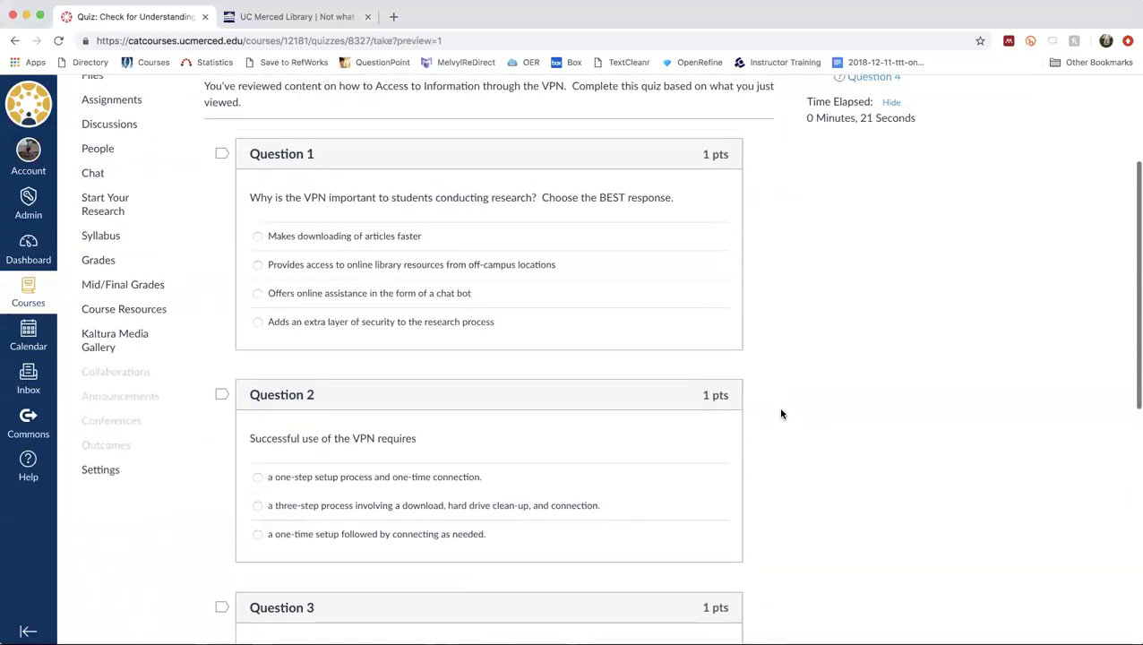
scroll(780, 414, "up", 1)
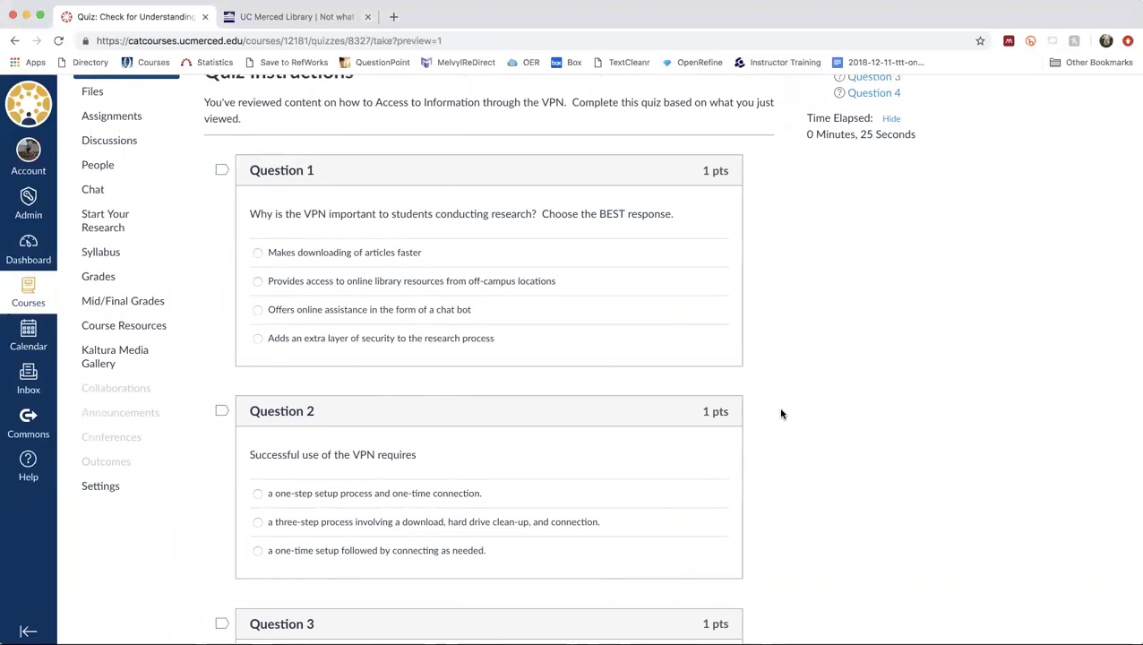
scroll(781, 414, "up", 2)
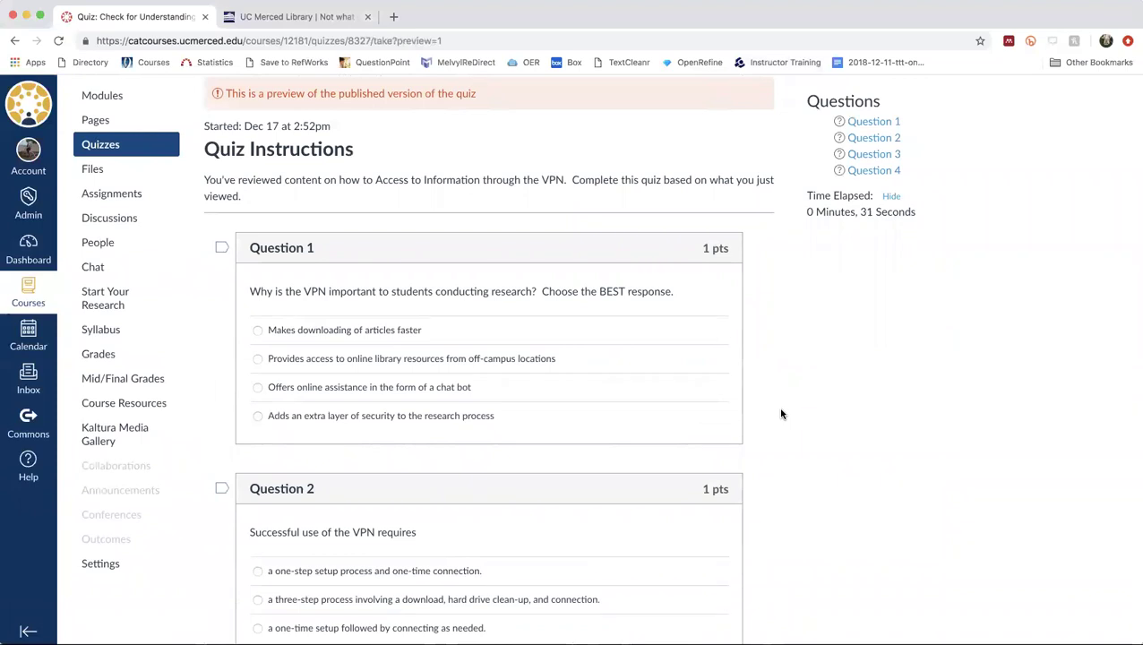
scroll(781, 414, "up", 2)
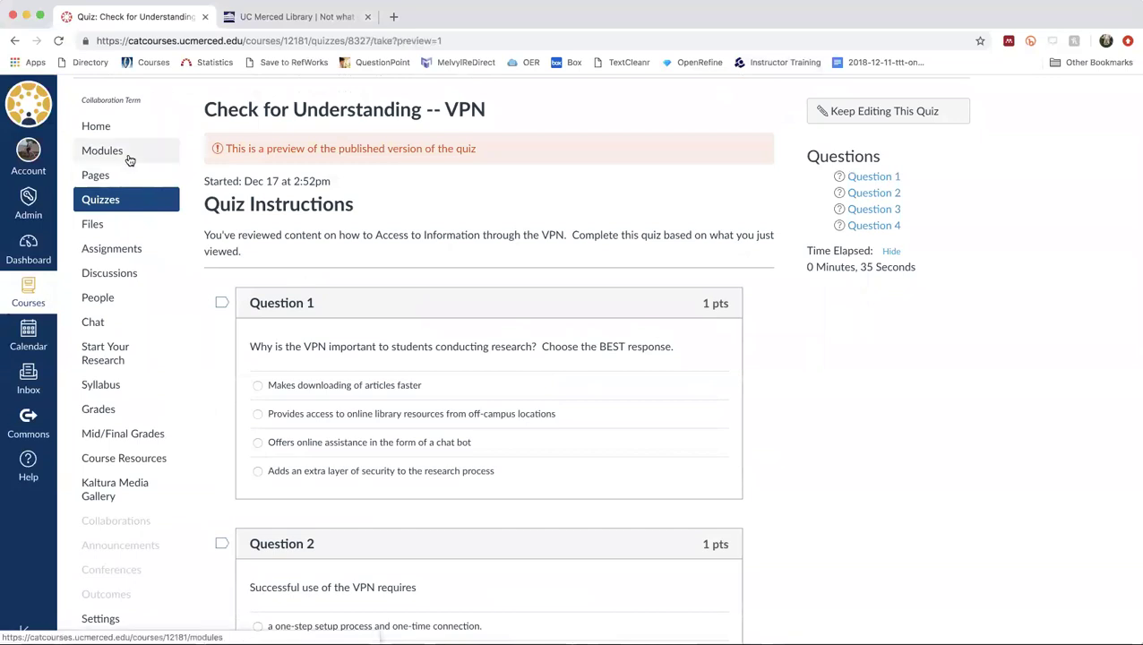
left_click(96, 133)
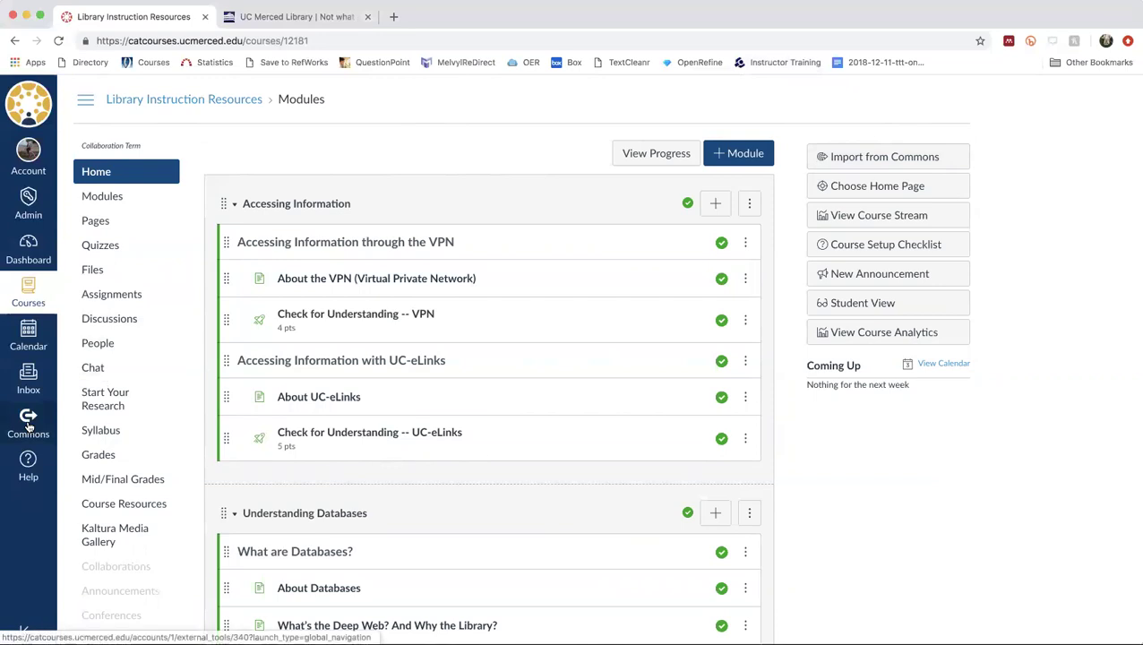
- Open Commons and filter the resources to those shared with University of California Merced
left_click(28, 427)
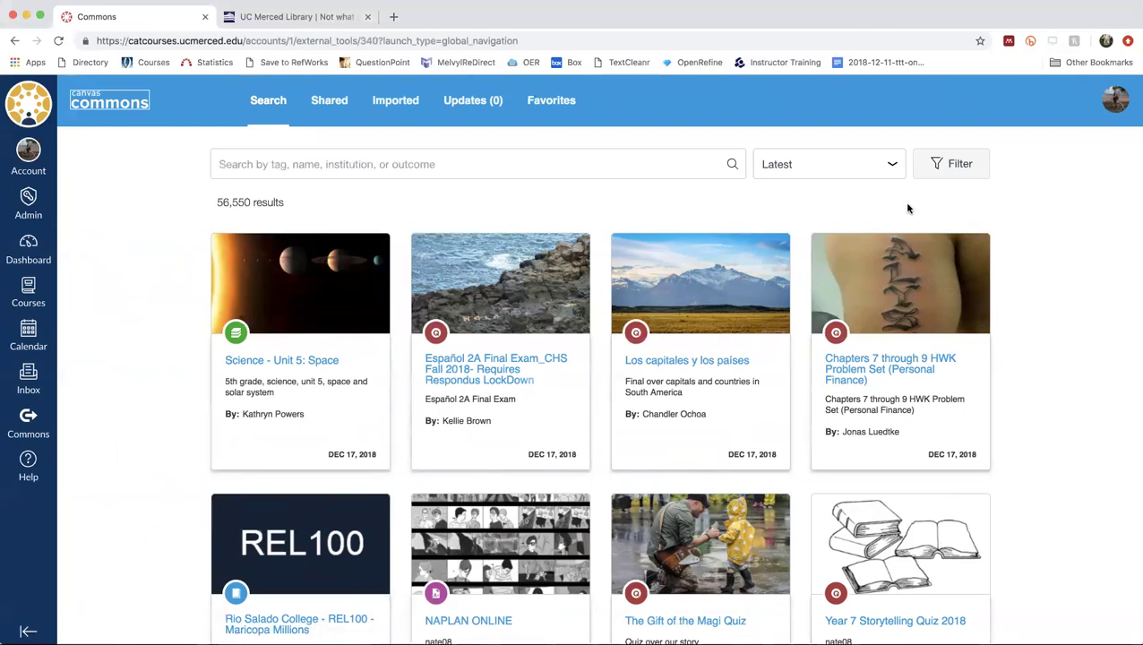
left_click(948, 171)
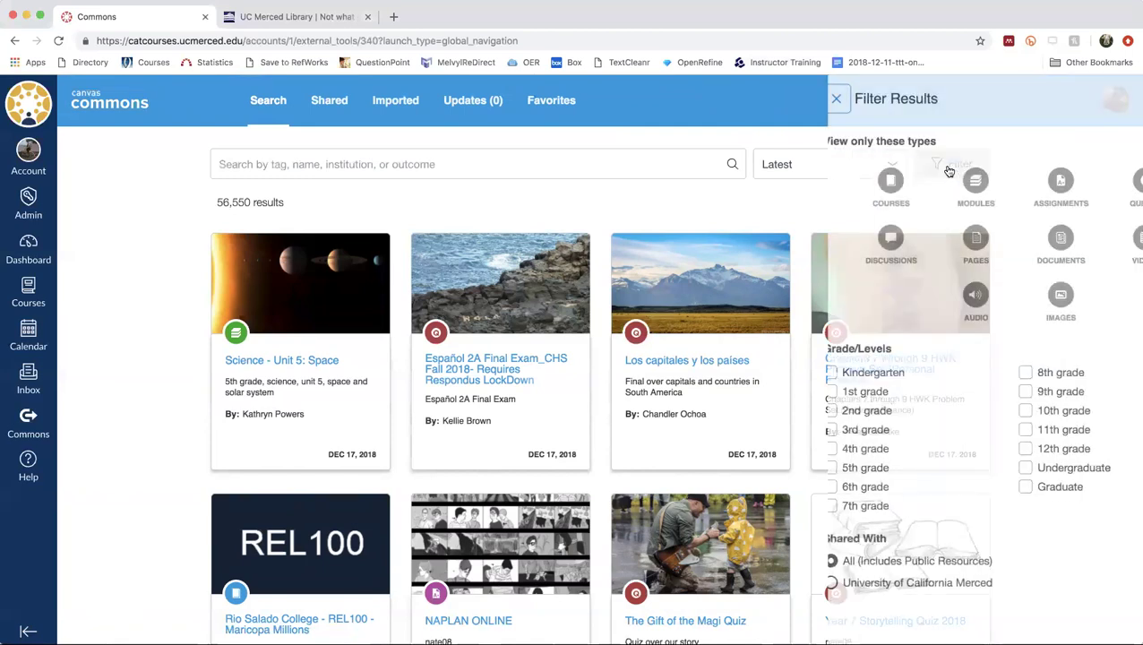
scroll(878, 375, "down", 1)
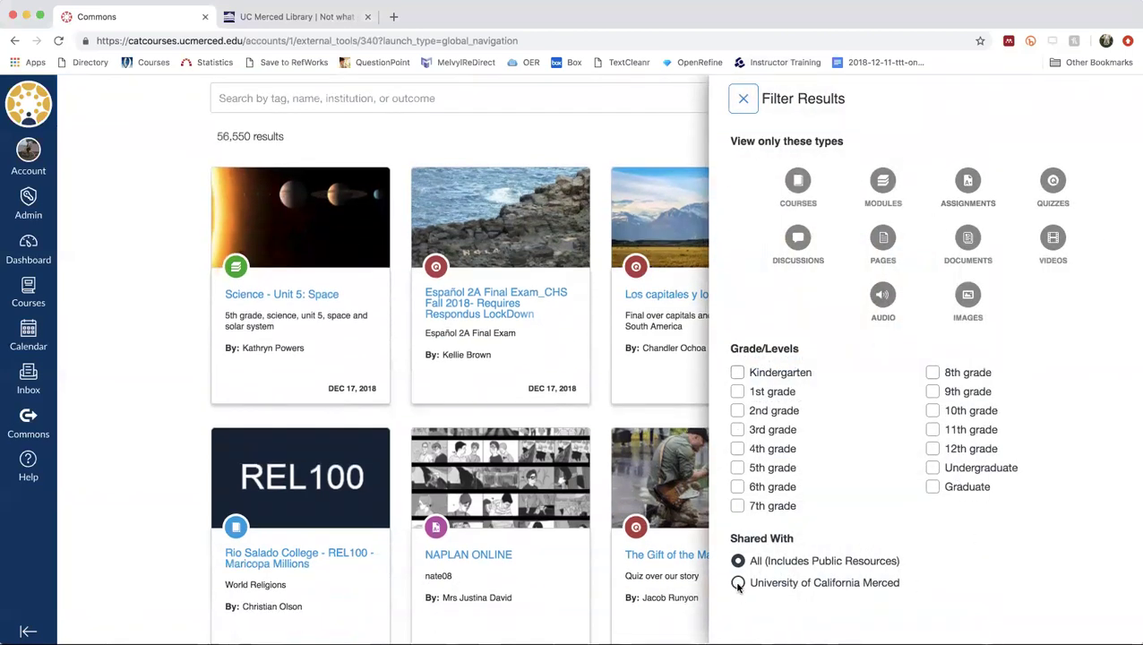
left_click(737, 583)
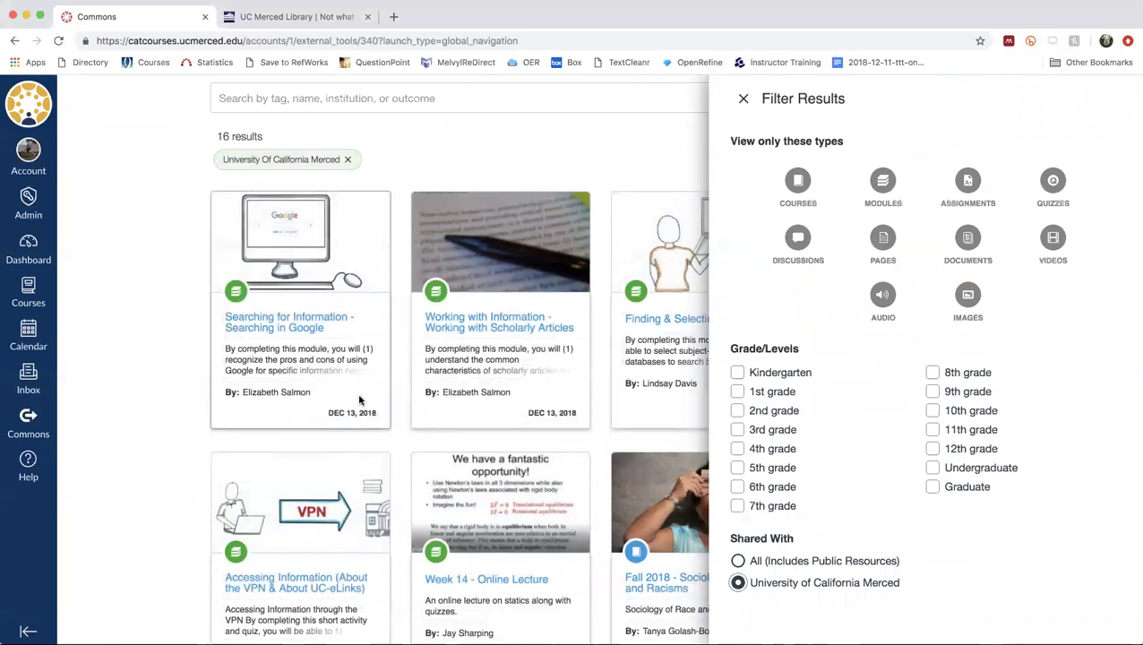
- Close the filter options and search the University of California Merced shared resources in Commons for library
left_click(165, 150)
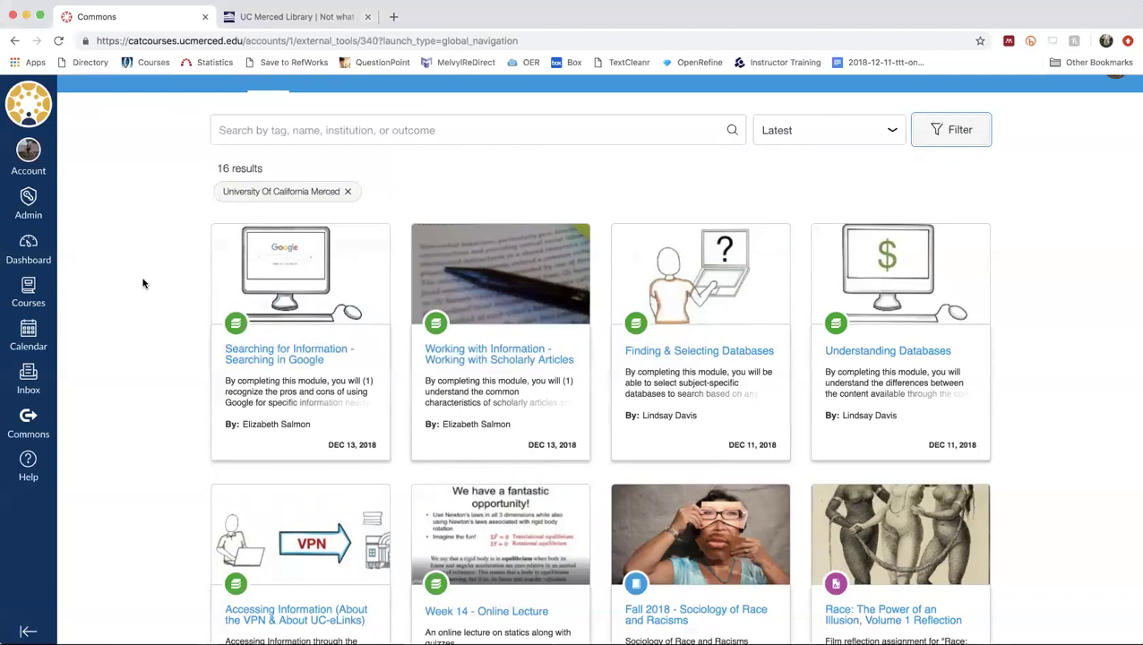
scroll(142, 283, "up", 1)
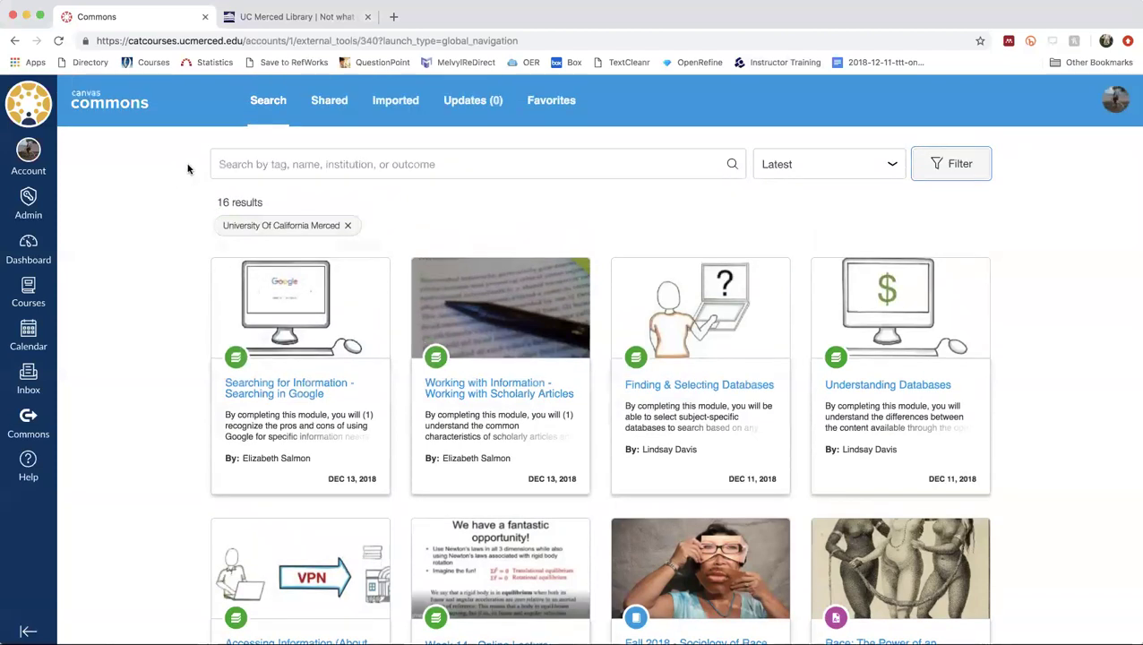
left_click(221, 164)
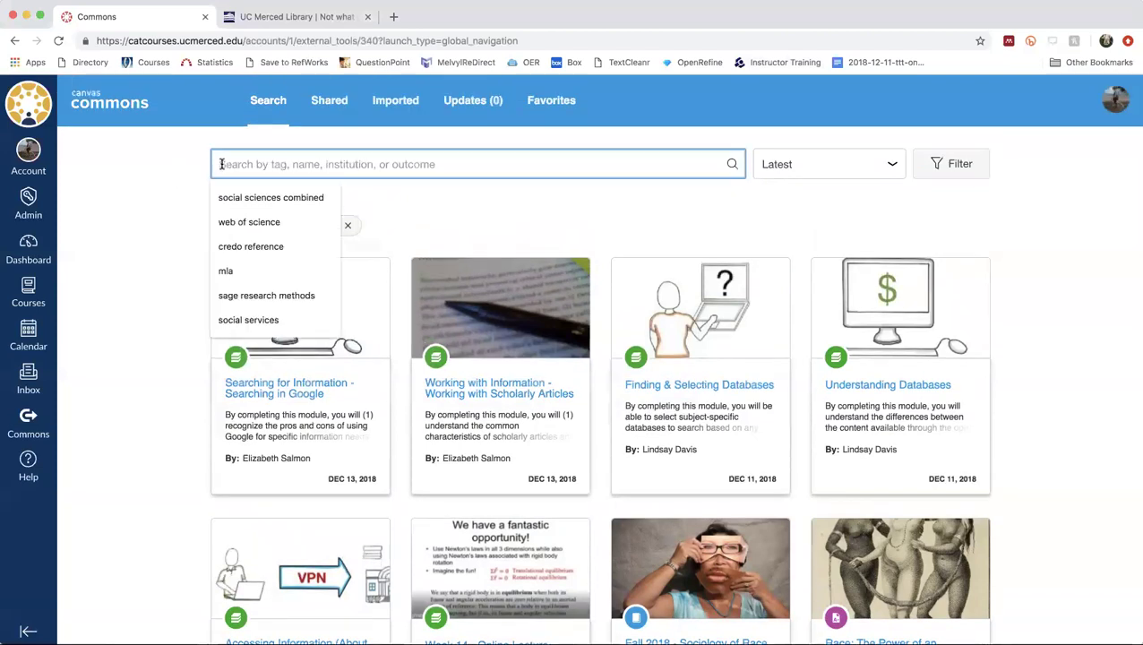
type("librar")
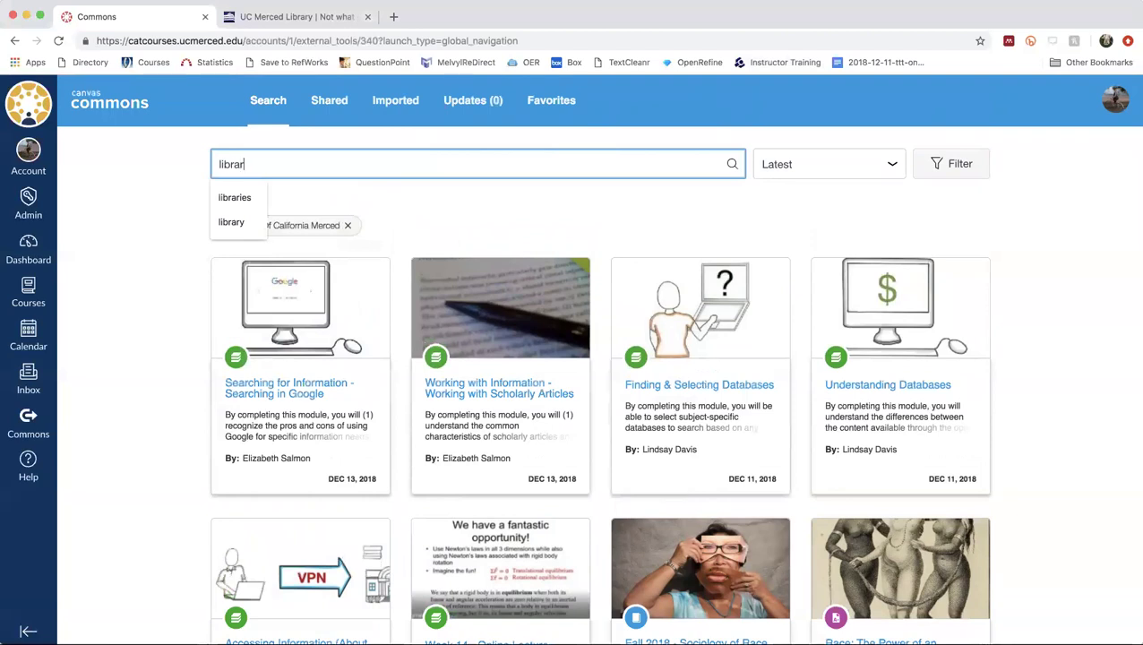
type("y")
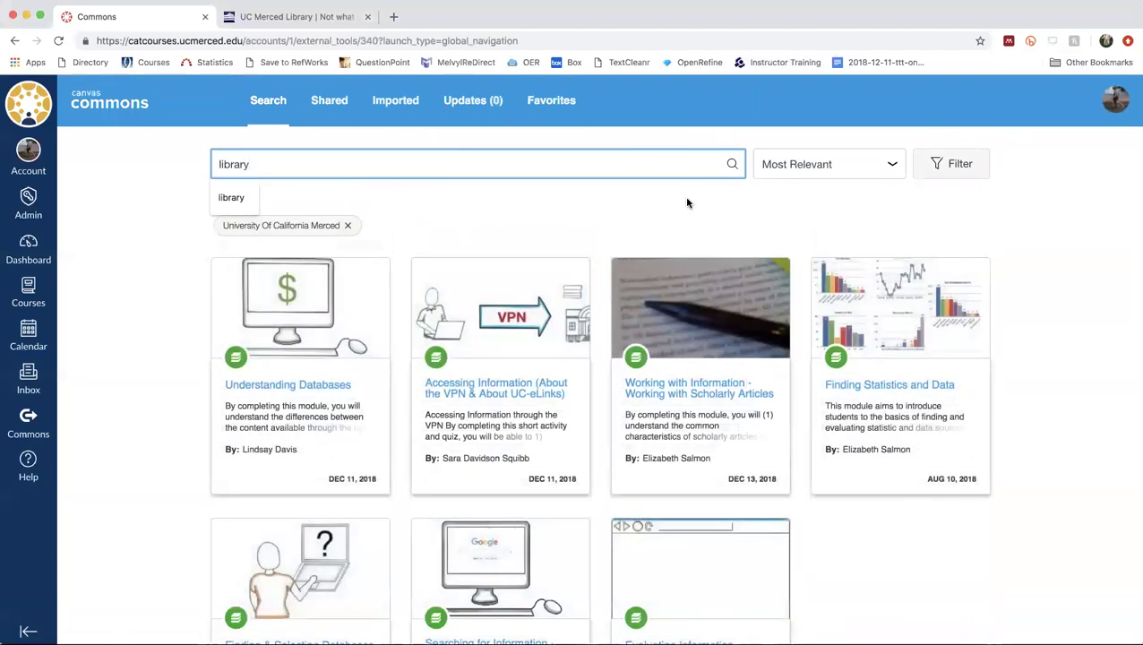
left_click(133, 219)
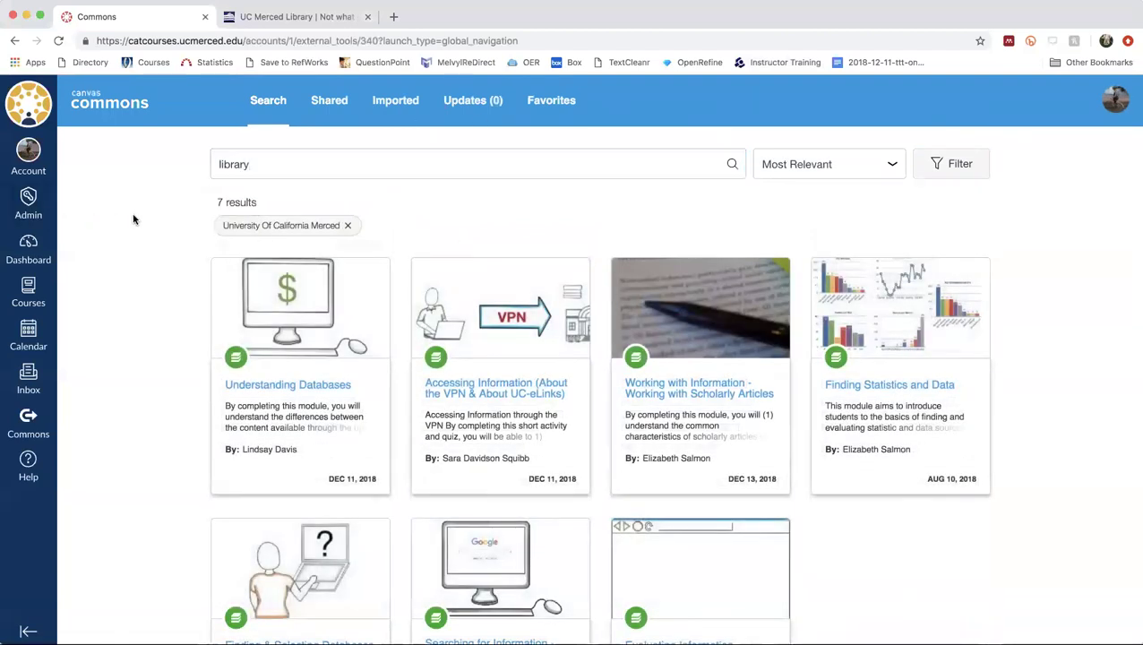
- Open the Understanding Databases resource from the results, review its module items, and select Library Instruction Resources as the course to import into
scroll(134, 219, "down", 2)
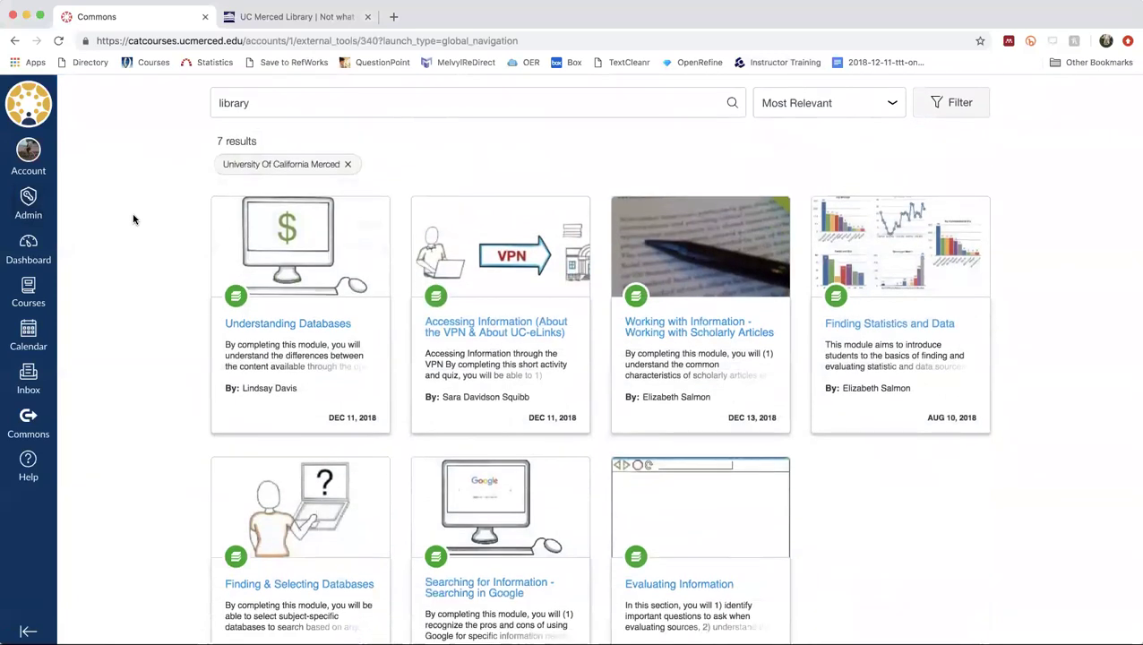
scroll(133, 219, "down", 1)
scroll(134, 219, "down", 2)
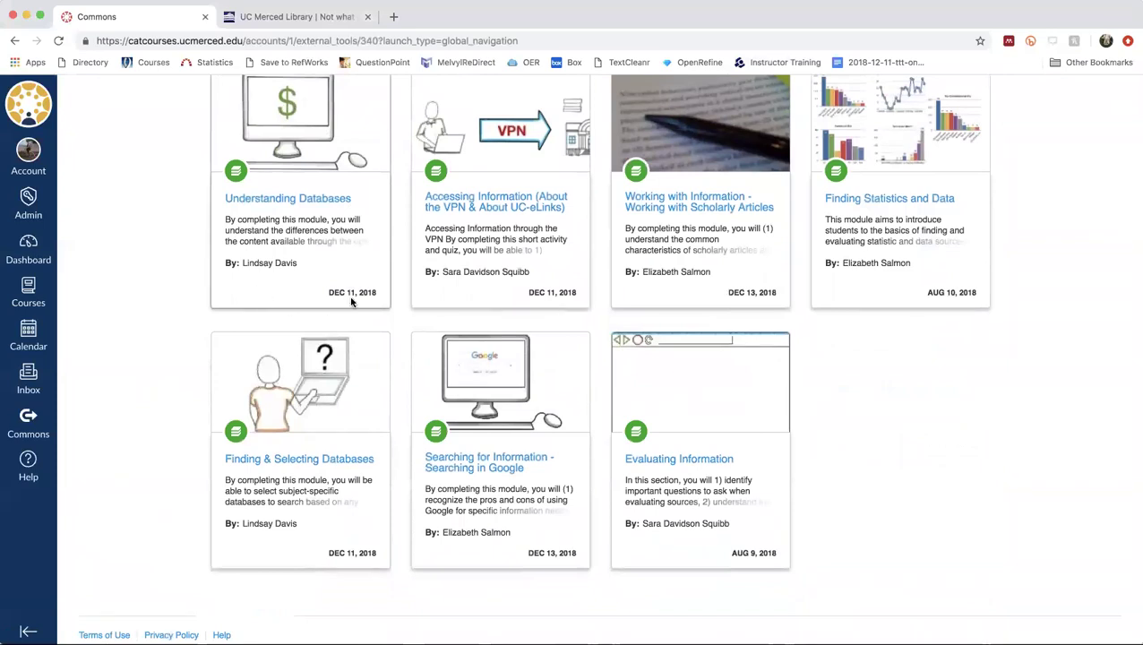
scroll(179, 282, "up", 4)
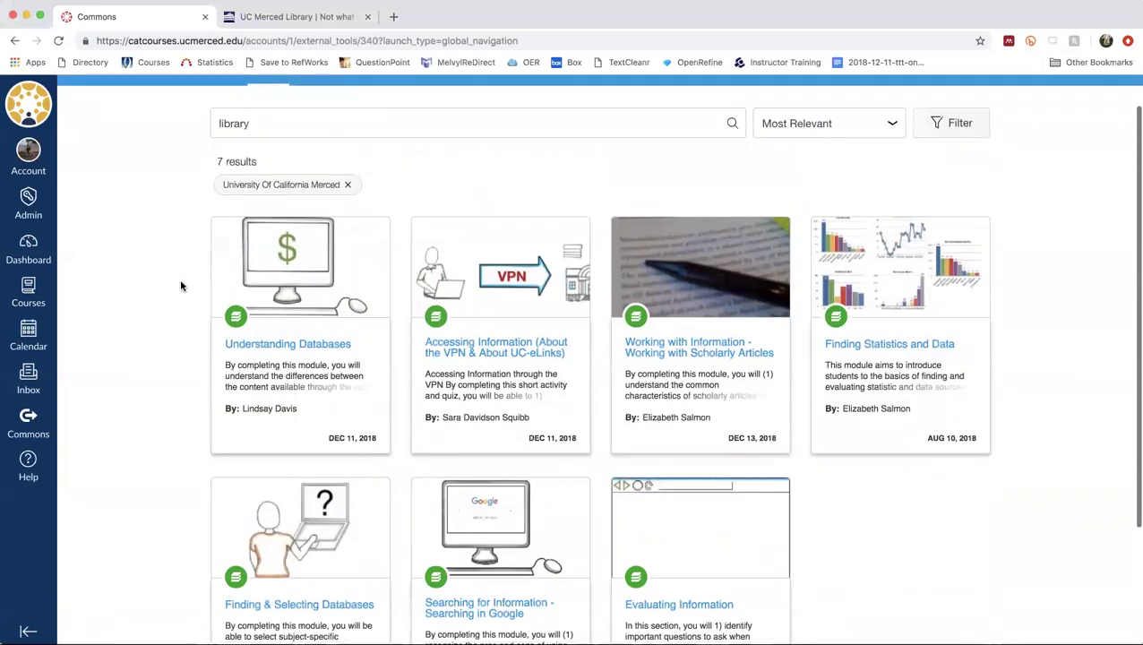
left_click(253, 344)
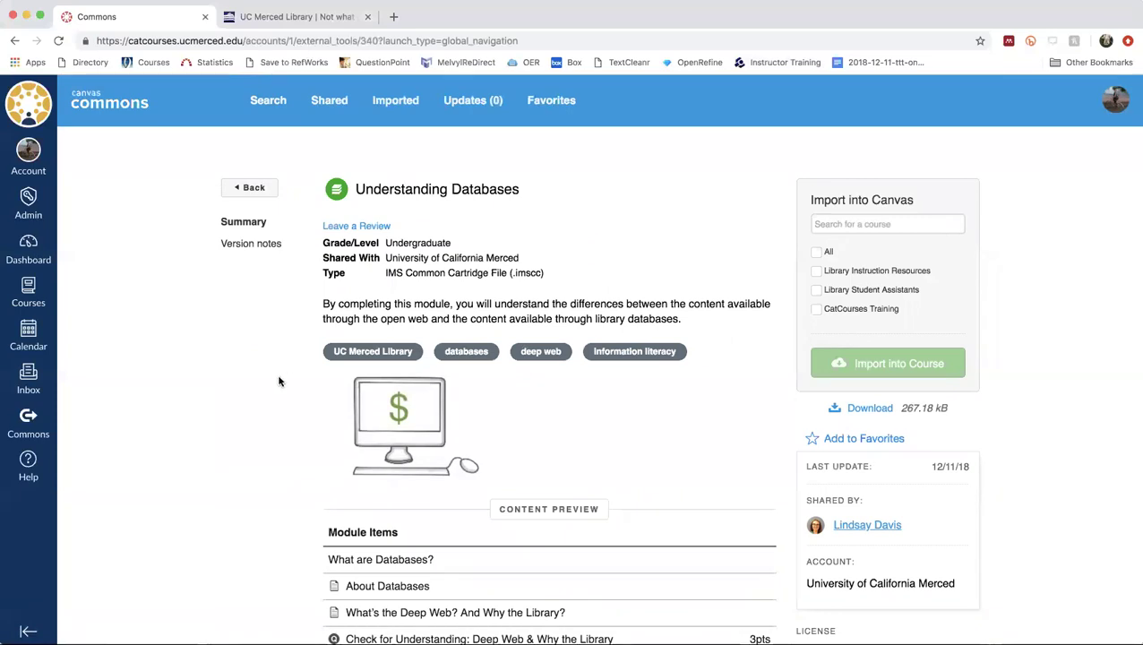
scroll(280, 384, "down", 3)
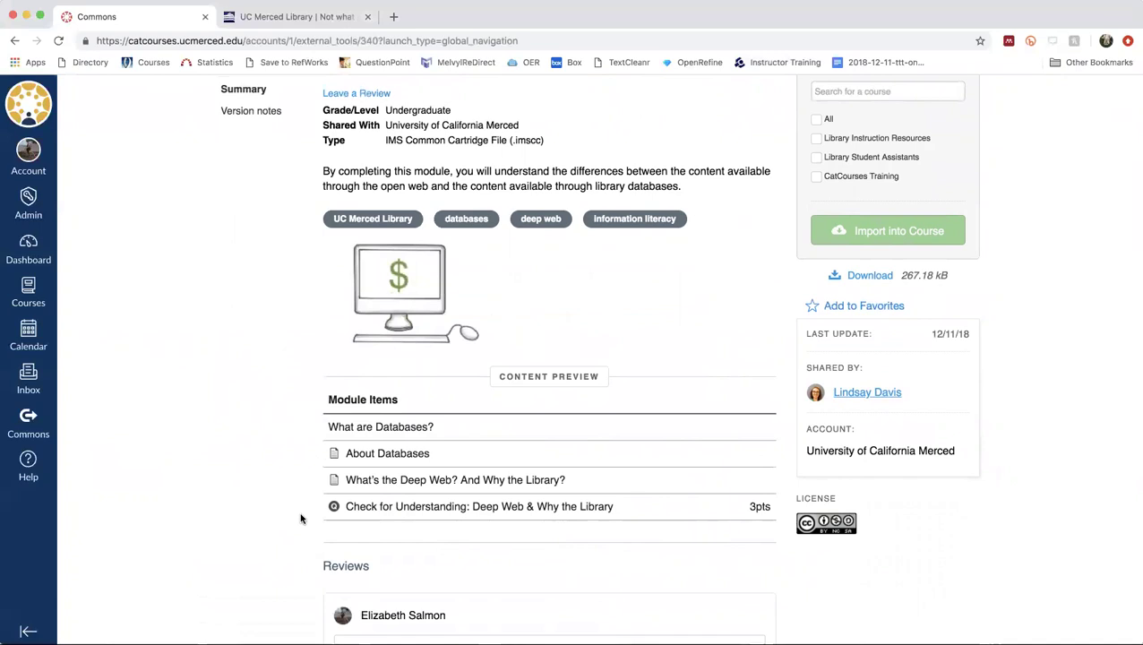
scroll(301, 519, "up", 3)
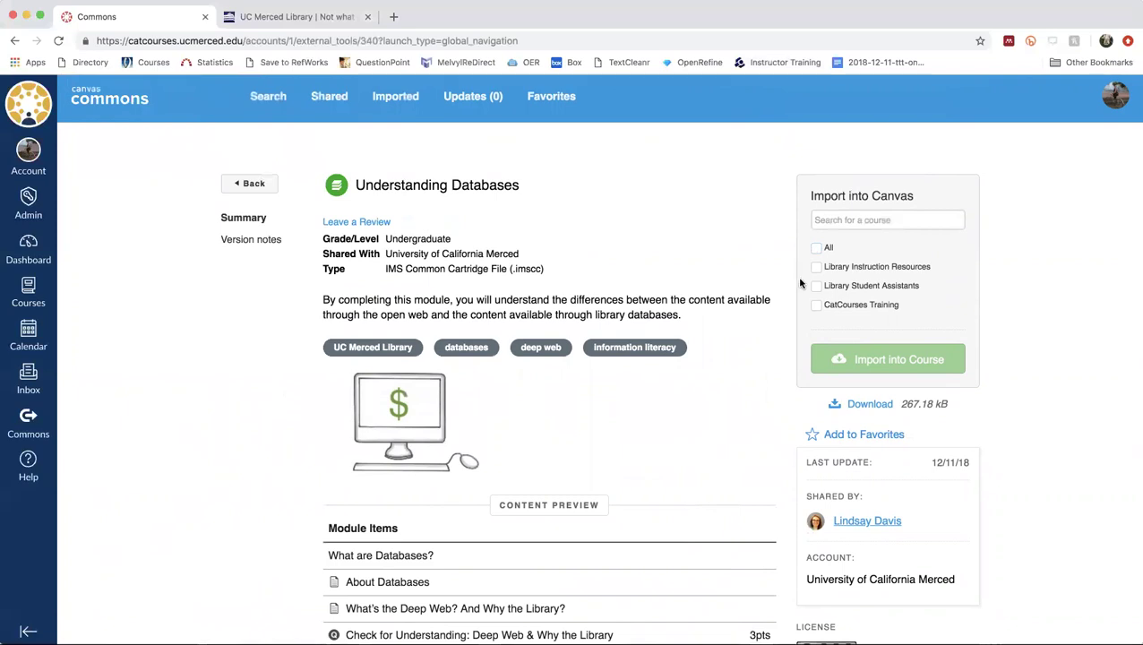
left_click(816, 267)
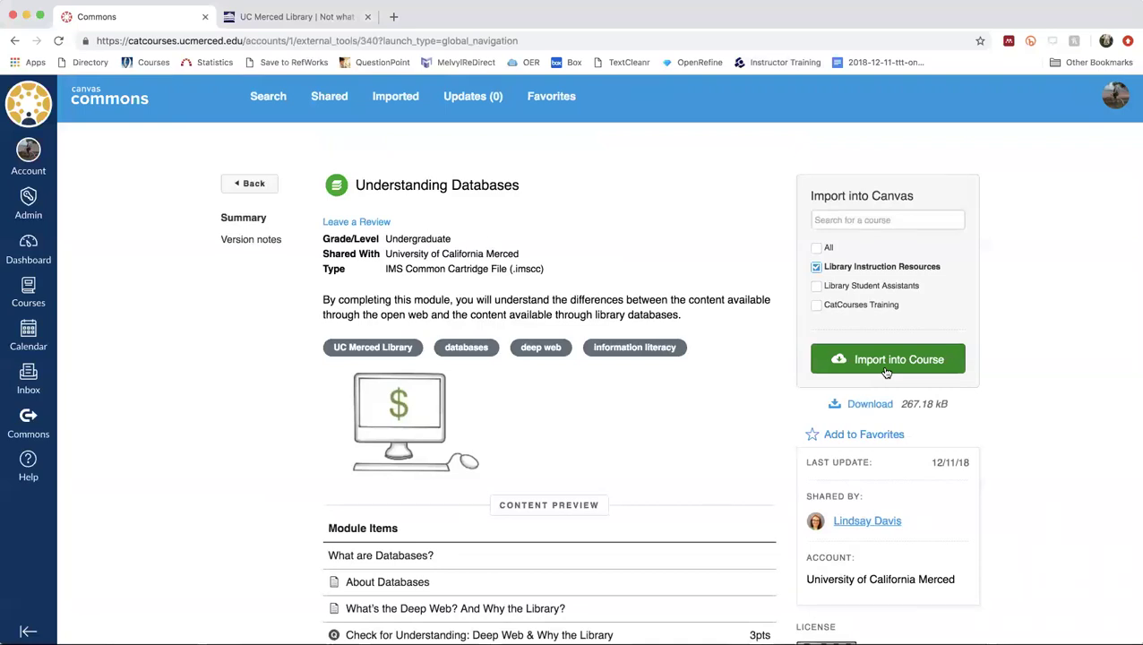
- Open the Library Instruction Resources course from the dashboard and go to its Modules page
left_click(25, 253)
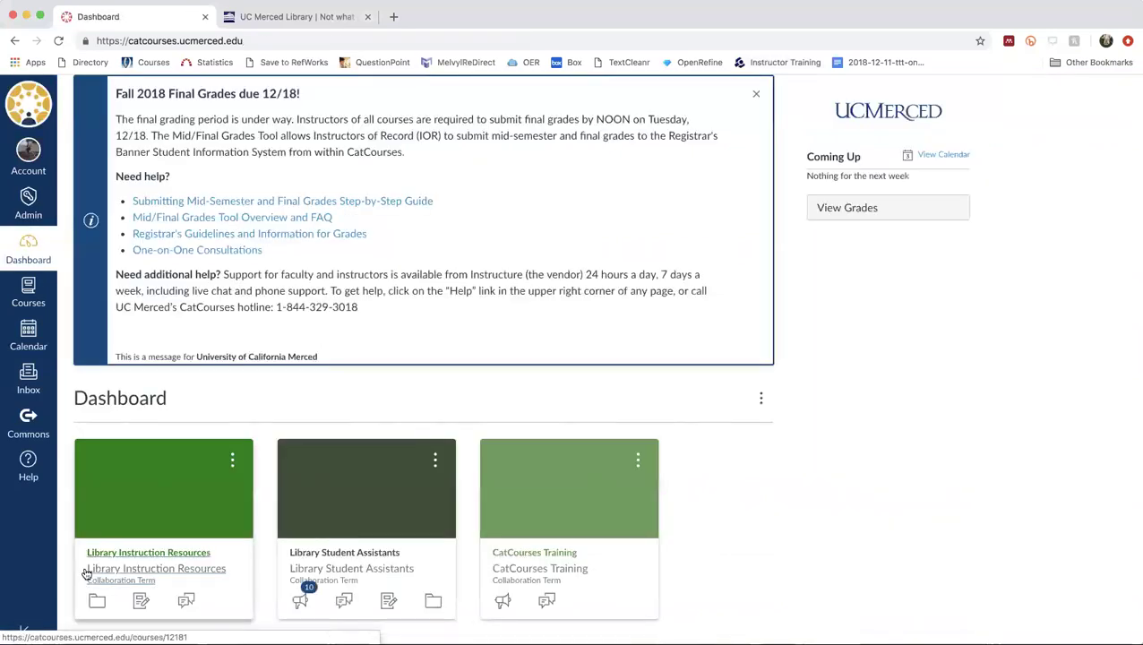
left_click(107, 553)
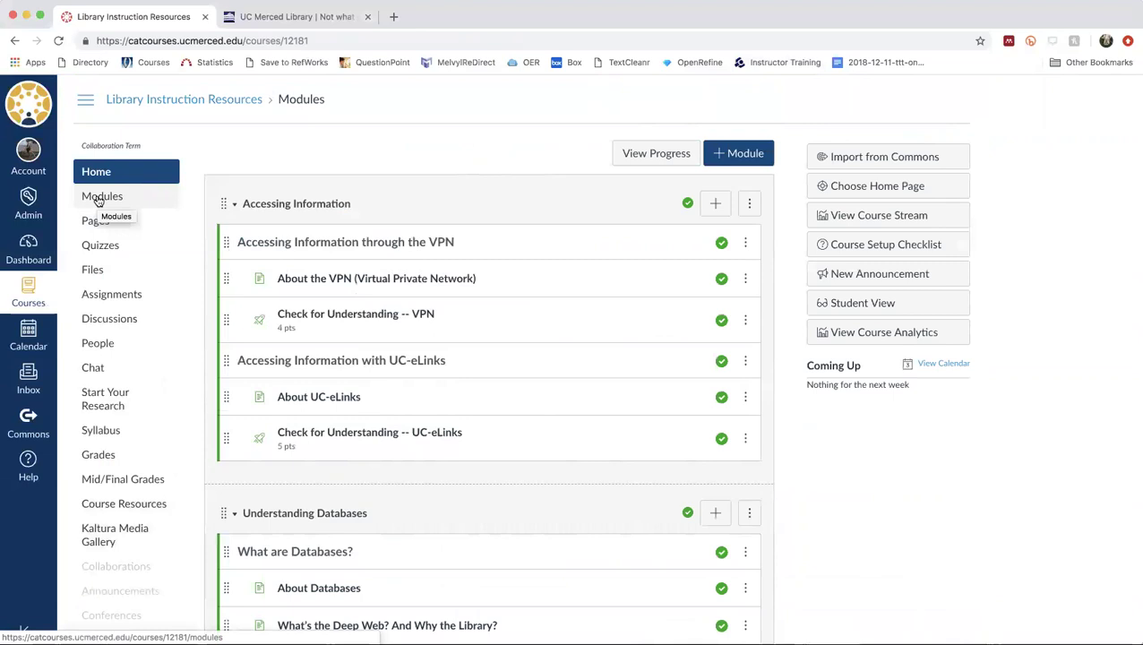
left_click(98, 201)
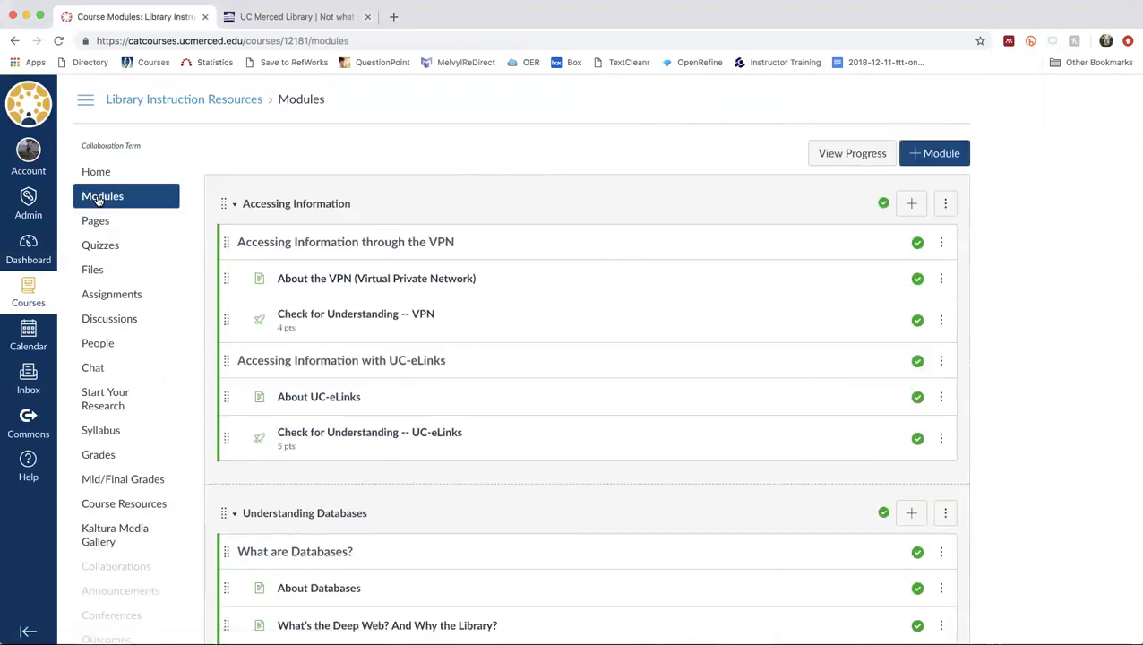
- Check the options available for the Accessing Information through the VPN header and the About UC-eLinks page without choosing any
scroll(626, 176, "down", 2)
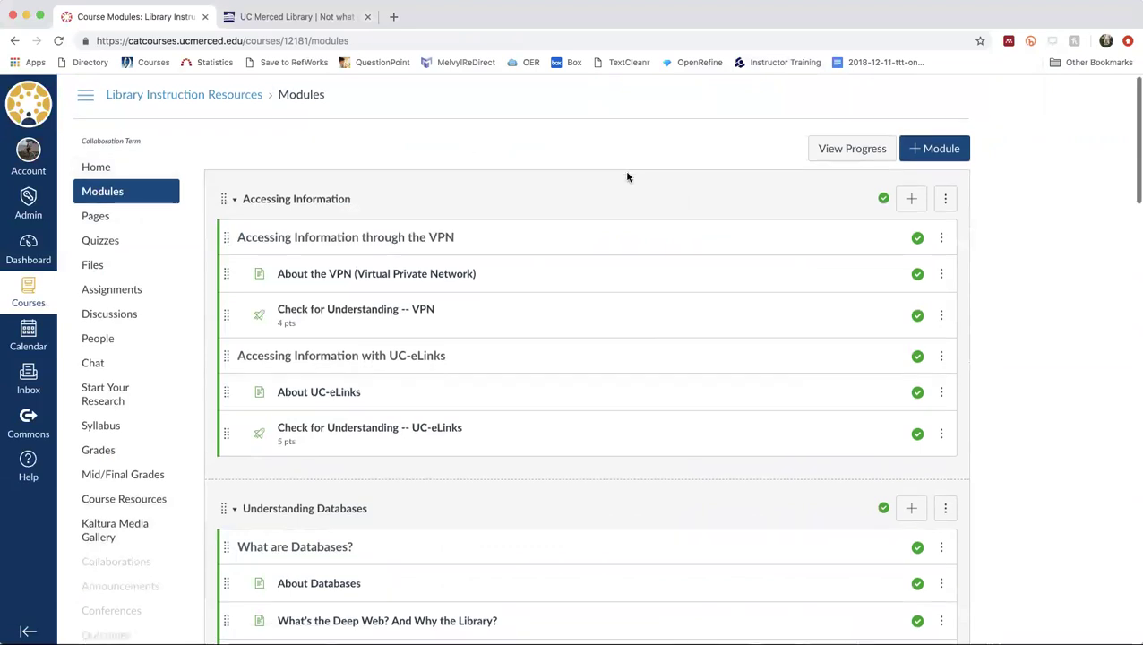
scroll(626, 176, "down", 1)
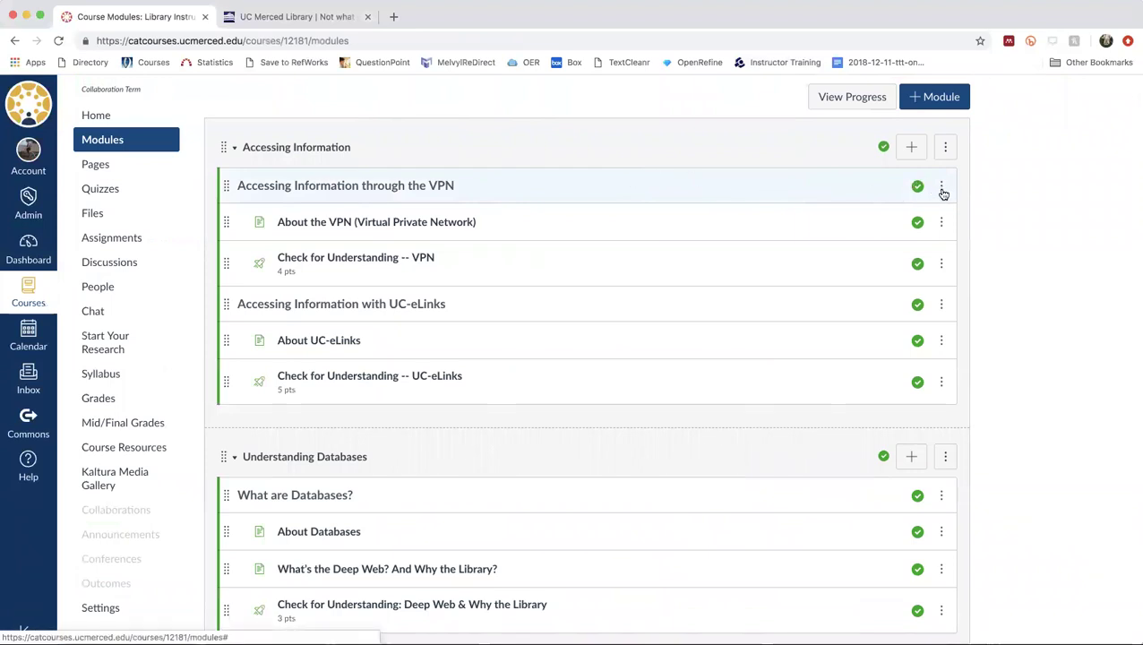
left_click(942, 192)
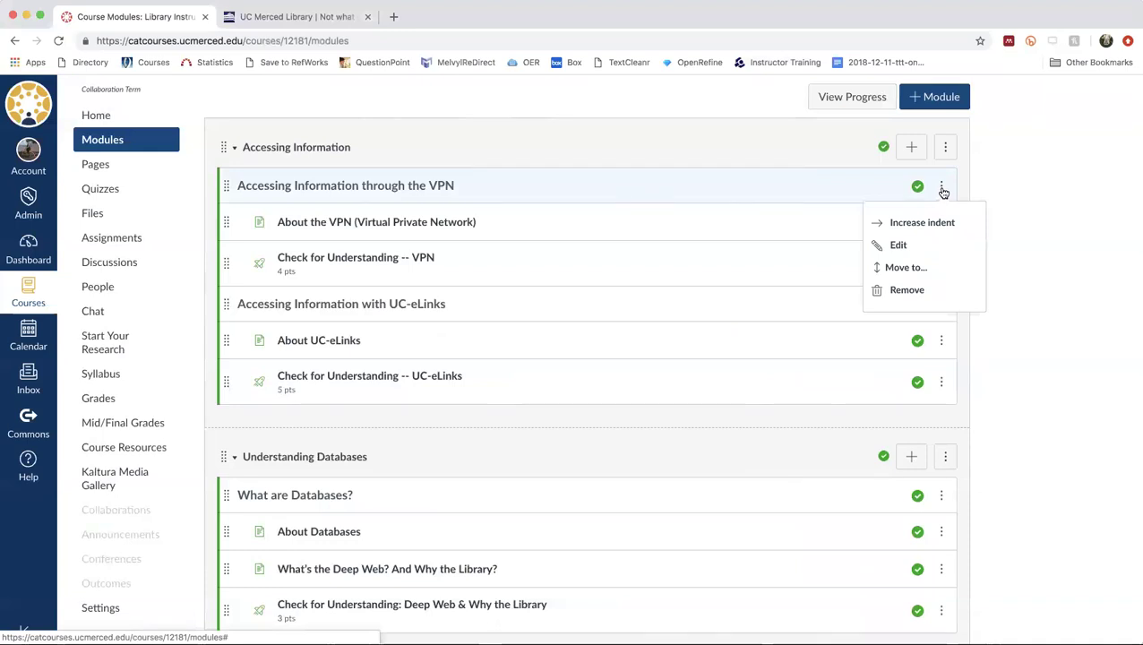
left_click(1005, 205)
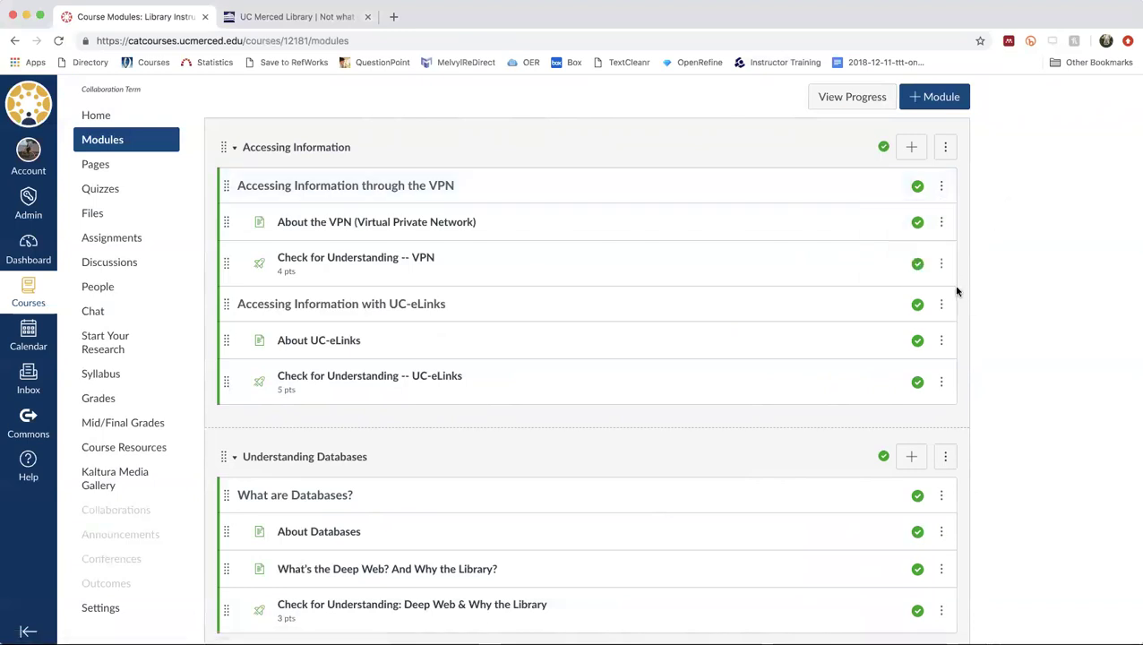
left_click(941, 342)
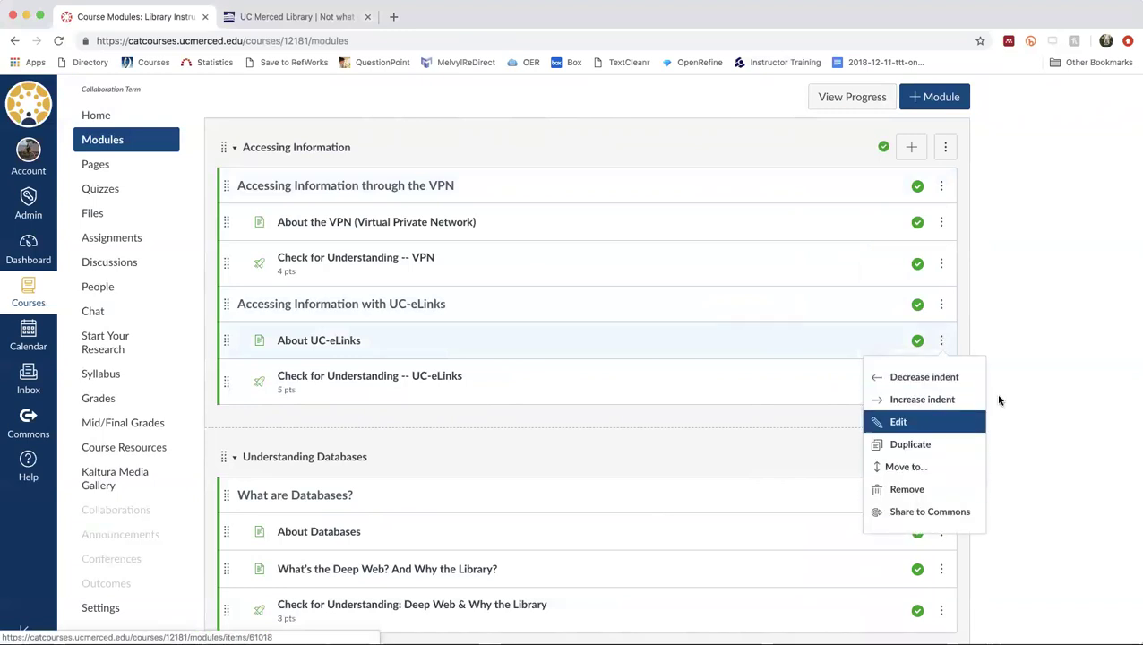
left_click(1039, 370)
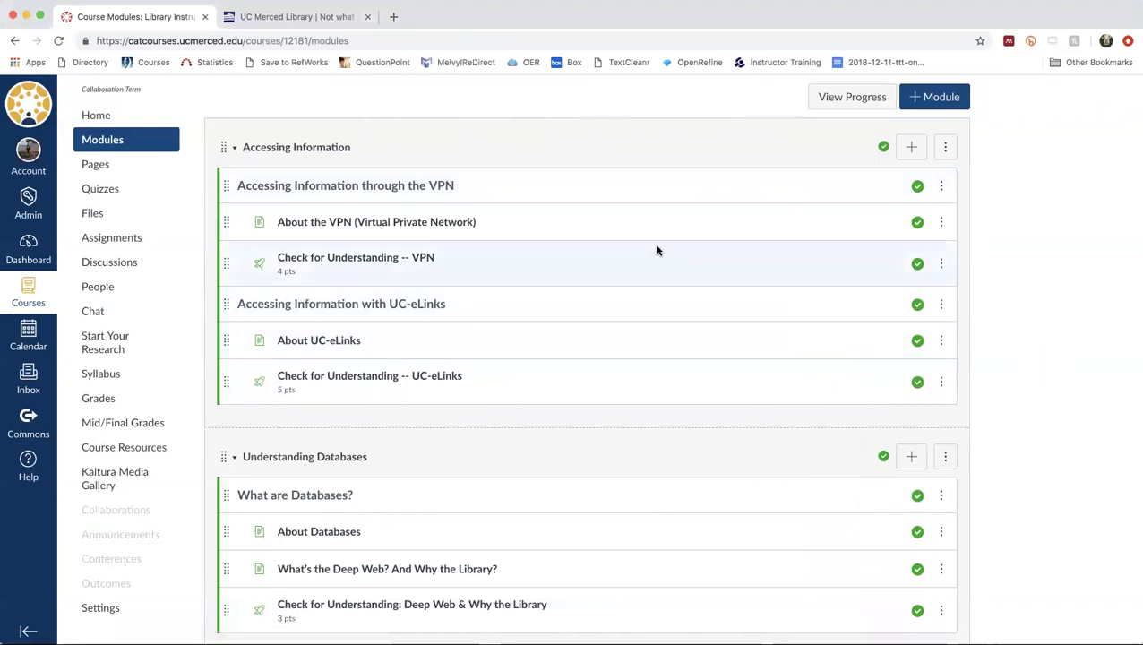
- Open the About the VPN (Virtual Private Network) page in edit mode, look over the editor, and cancel without saving
left_click(331, 223)
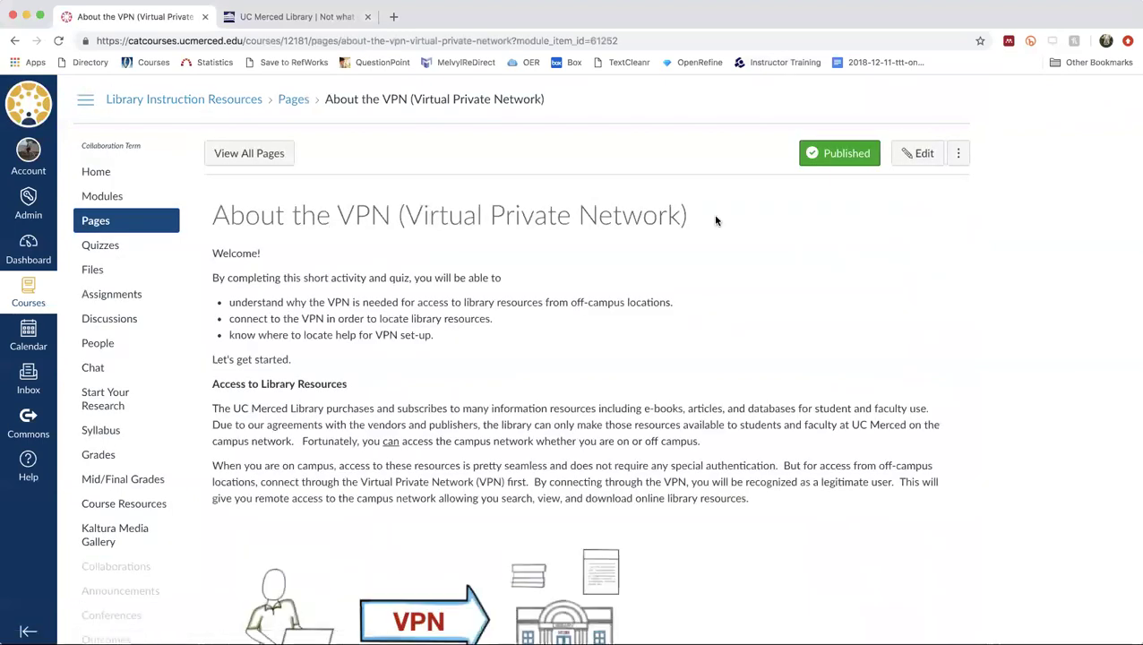
left_click(919, 156)
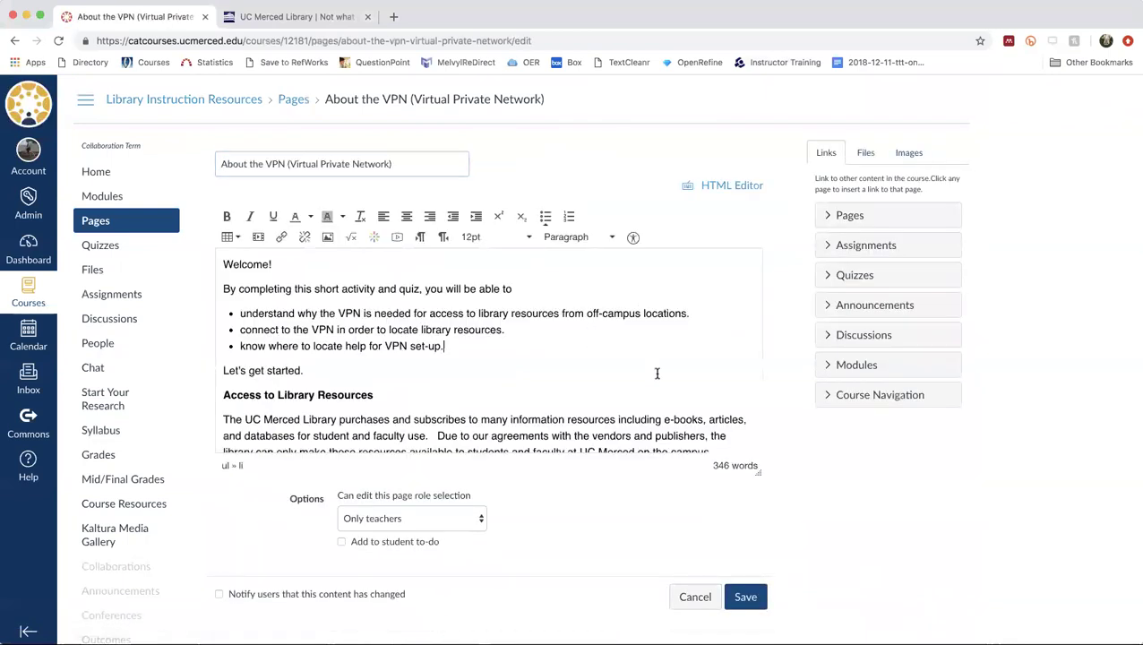
left_click(657, 373)
scroll(811, 520, "down", 1)
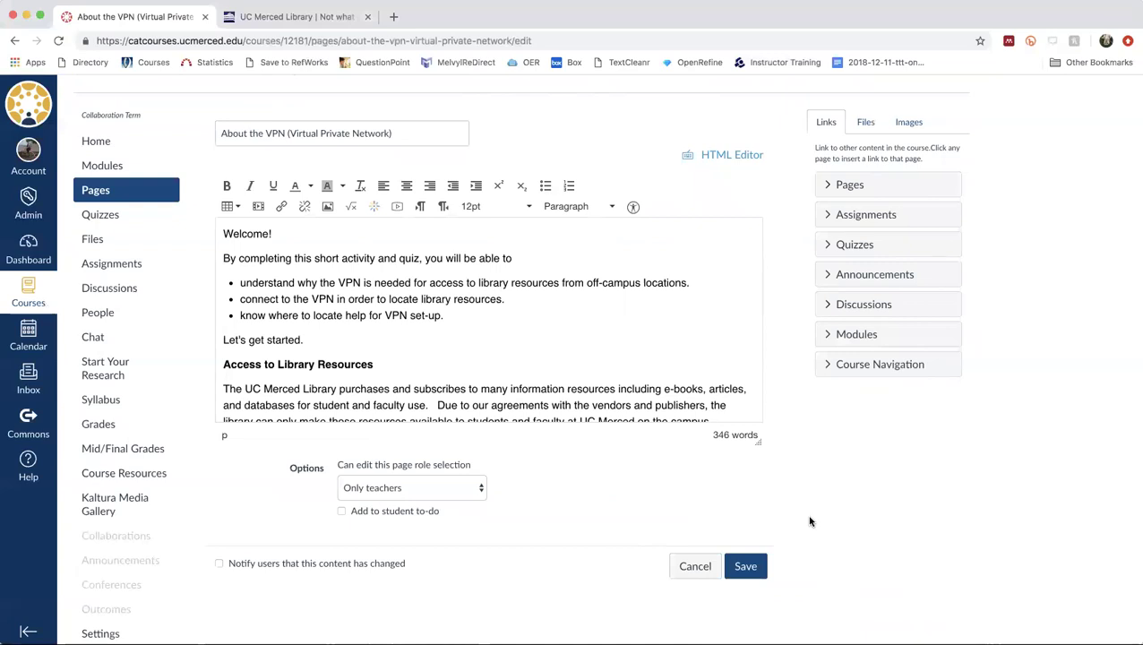
left_click(694, 568)
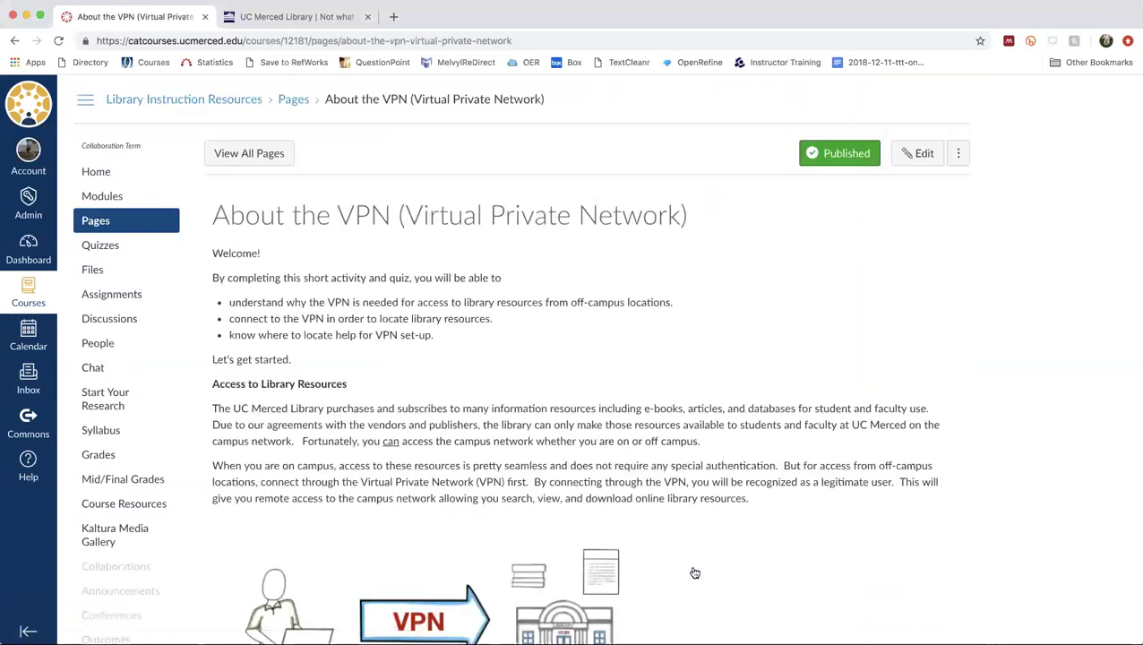
- Return to the modules and open the Check for Understanding -- UC-eLinks quiz for editing
left_click(107, 199)
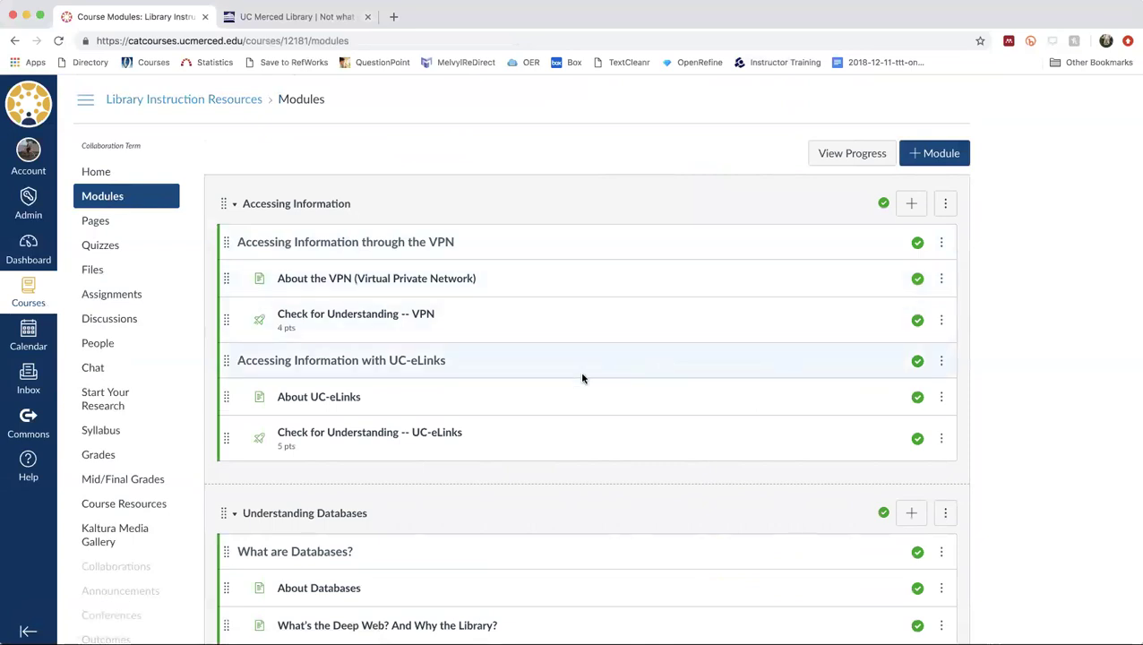
left_click(361, 434)
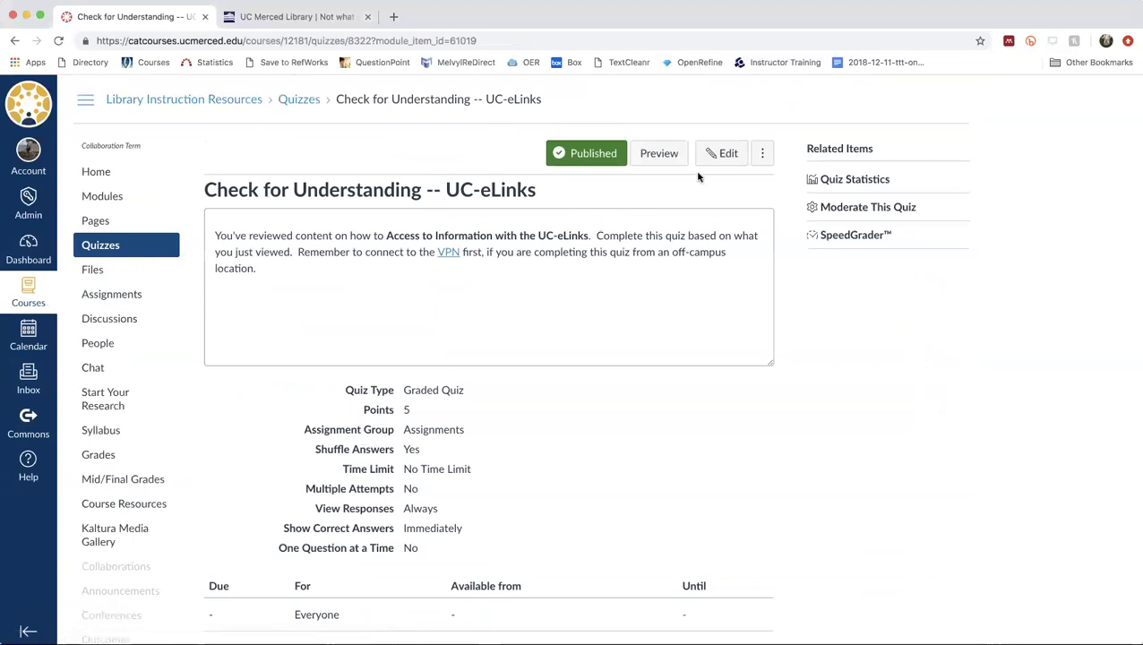
left_click(713, 155)
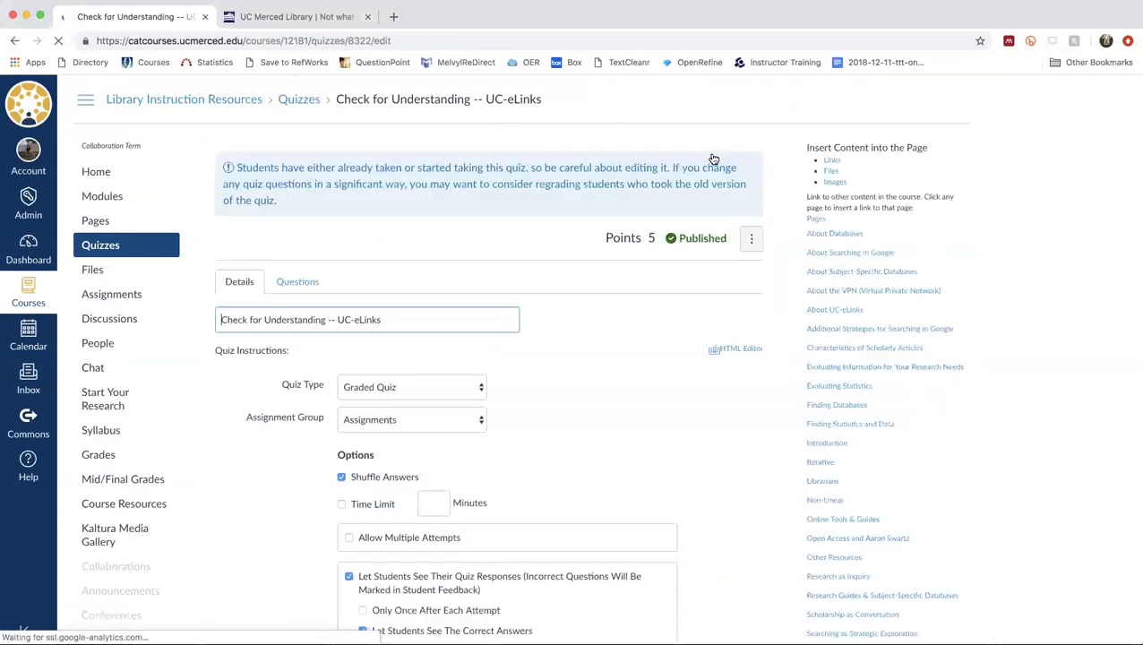
- Look through the quiz's details and its available quiz types, leaving Graded Quiz selected
scroll(792, 484, "down", 2)
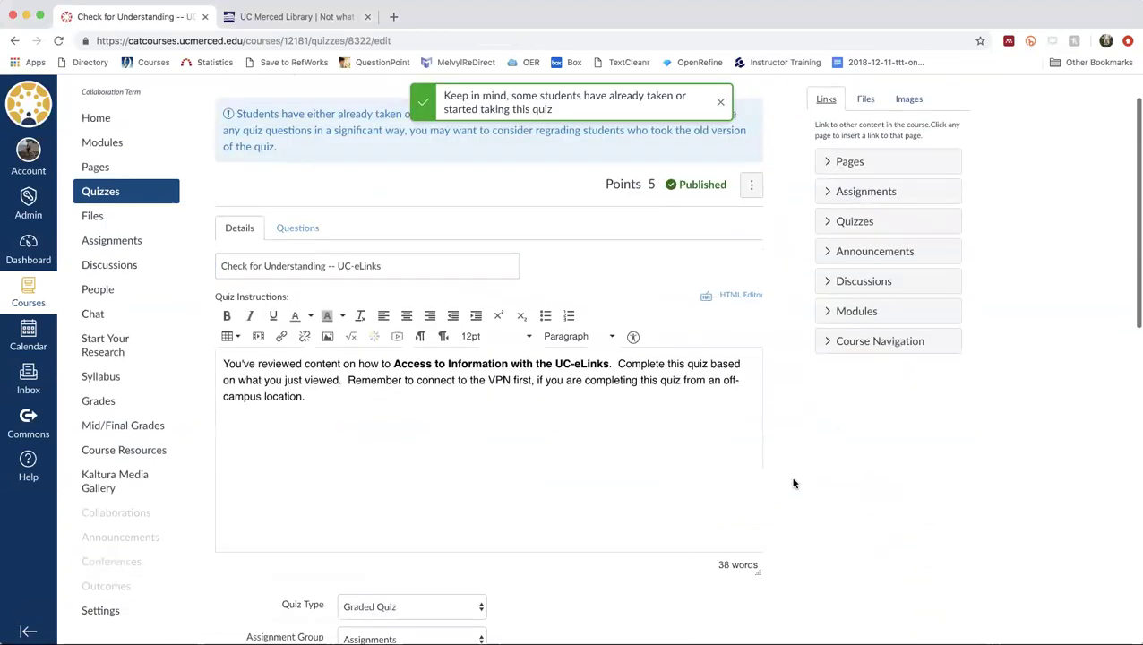
scroll(793, 484, "down", 2)
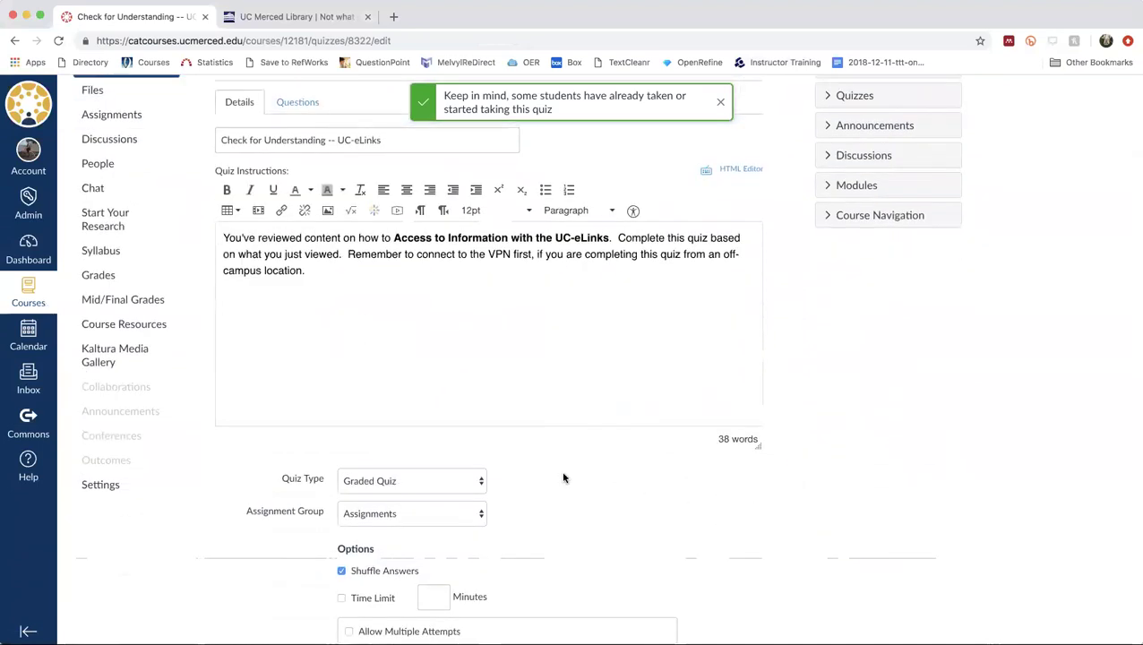
scroll(563, 477, "down", 1)
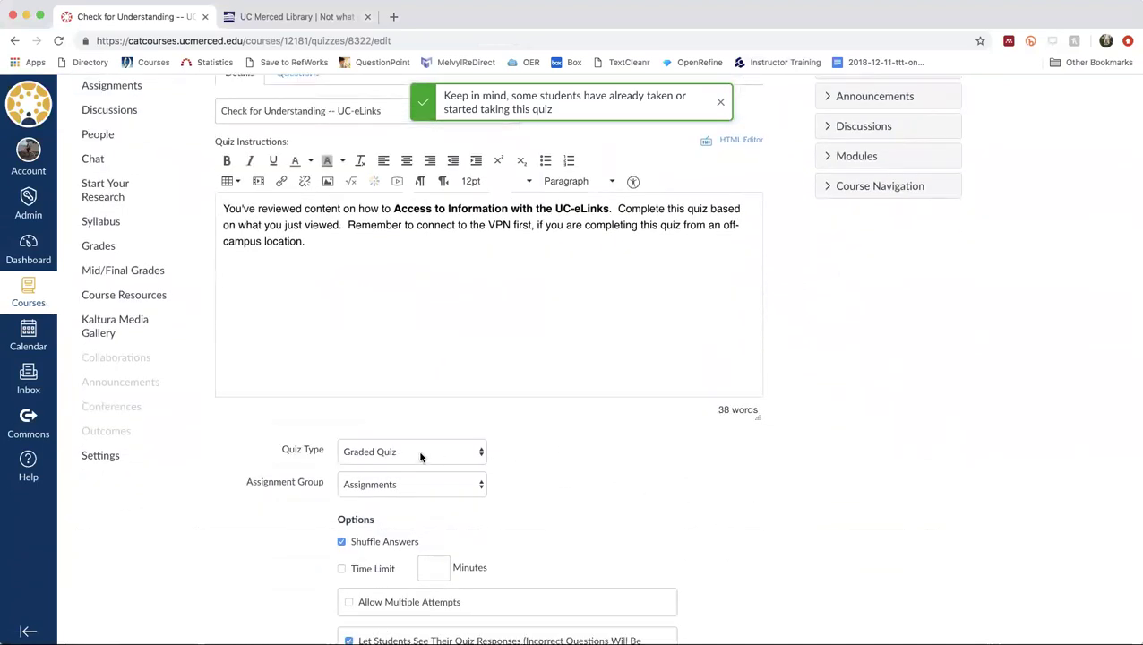
left_click(470, 453)
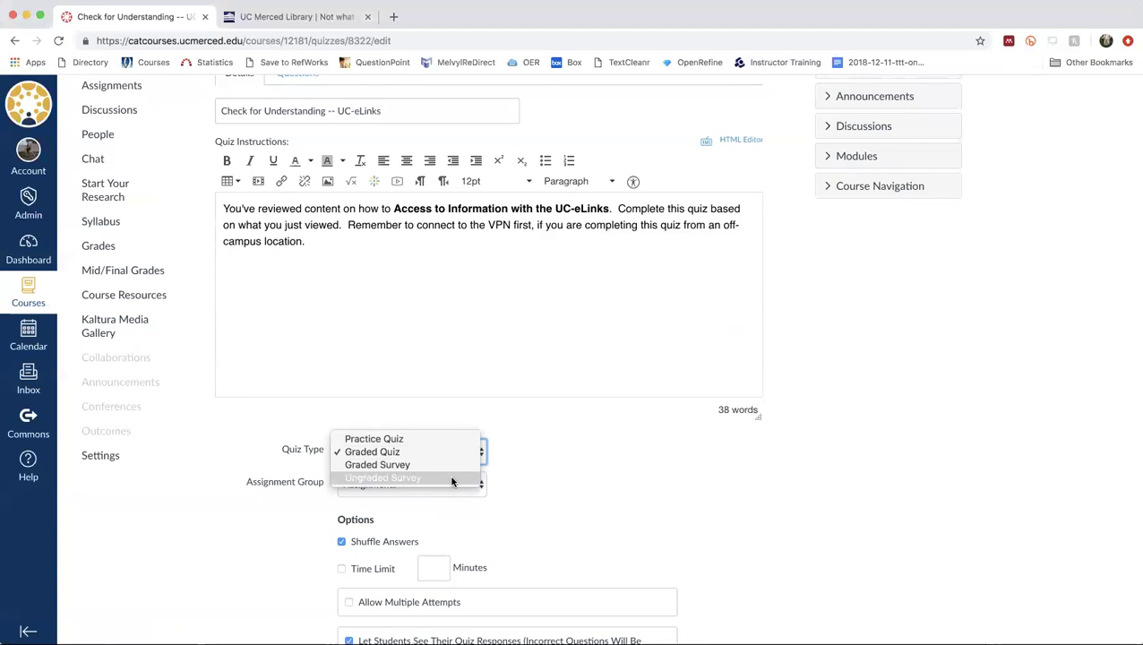
left_click(609, 485)
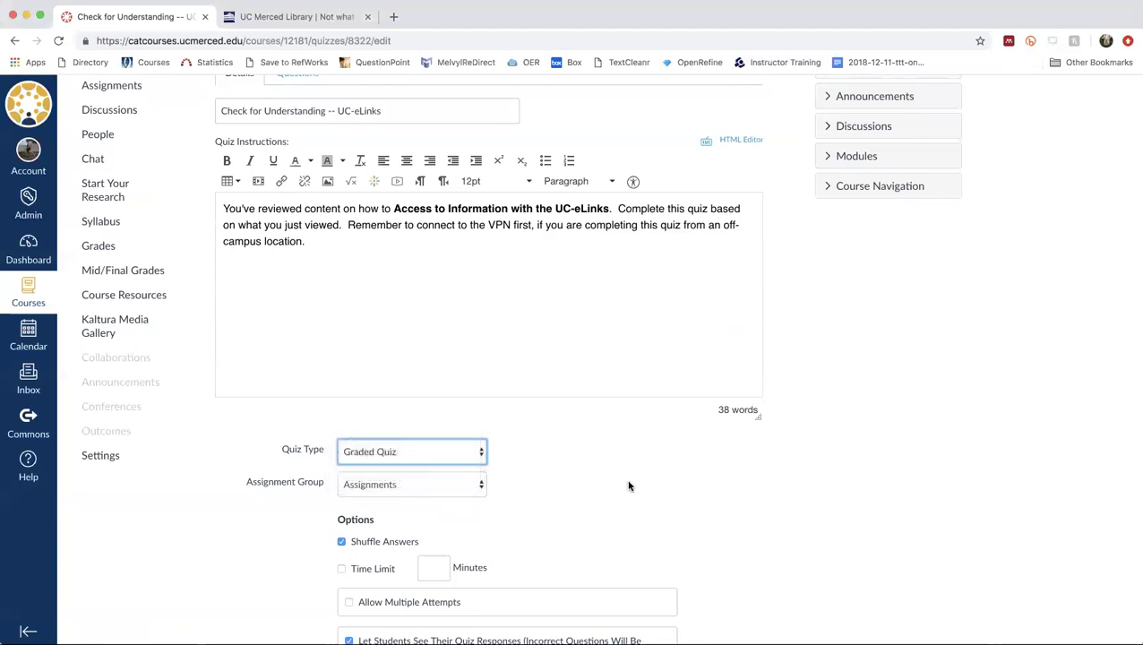
scroll(760, 501, "down", 1)
scroll(760, 501, "up", 5)
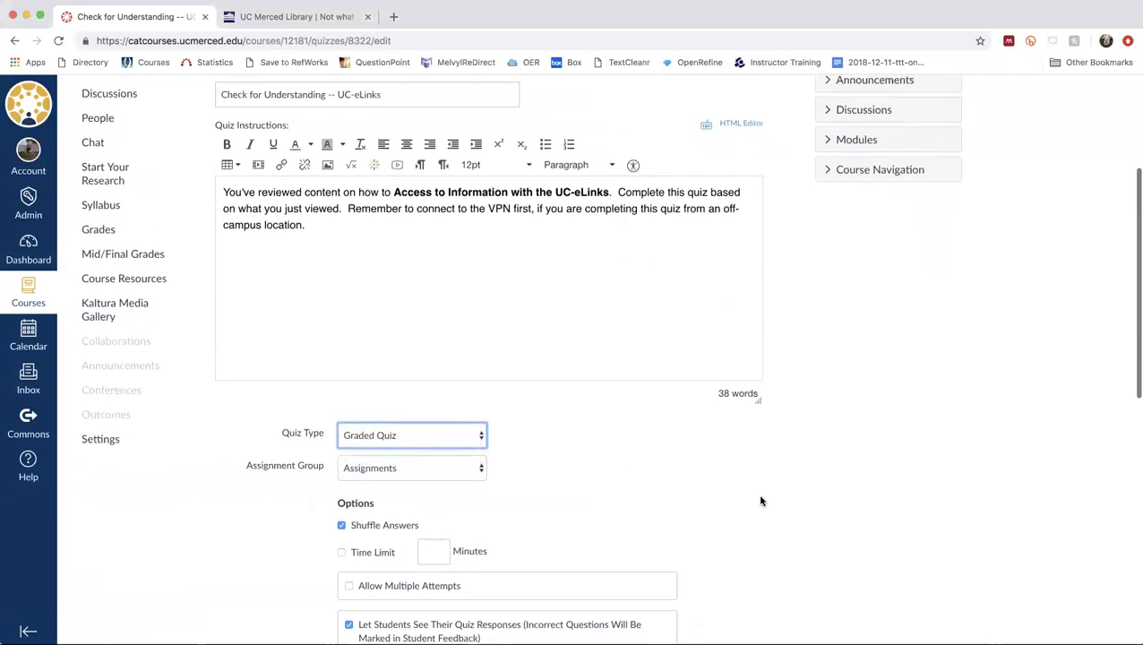
- Switch to the UC Merced Library website and open the Library Instruction Services page for instructors
scroll(235, 245, "up", 1)
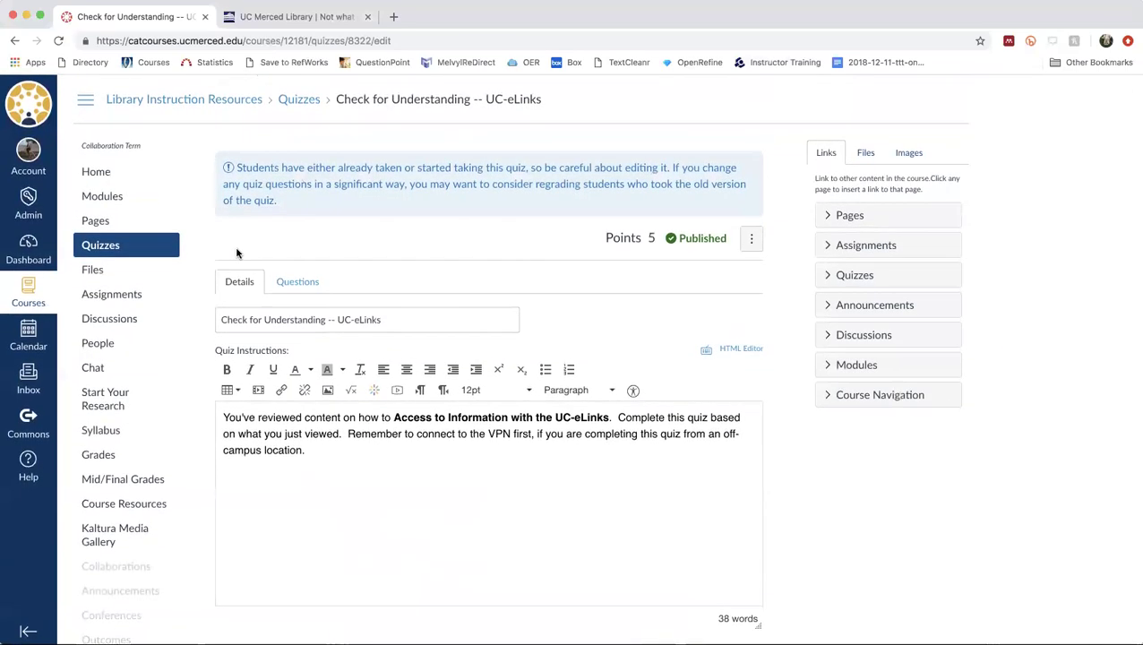
left_click(256, 19)
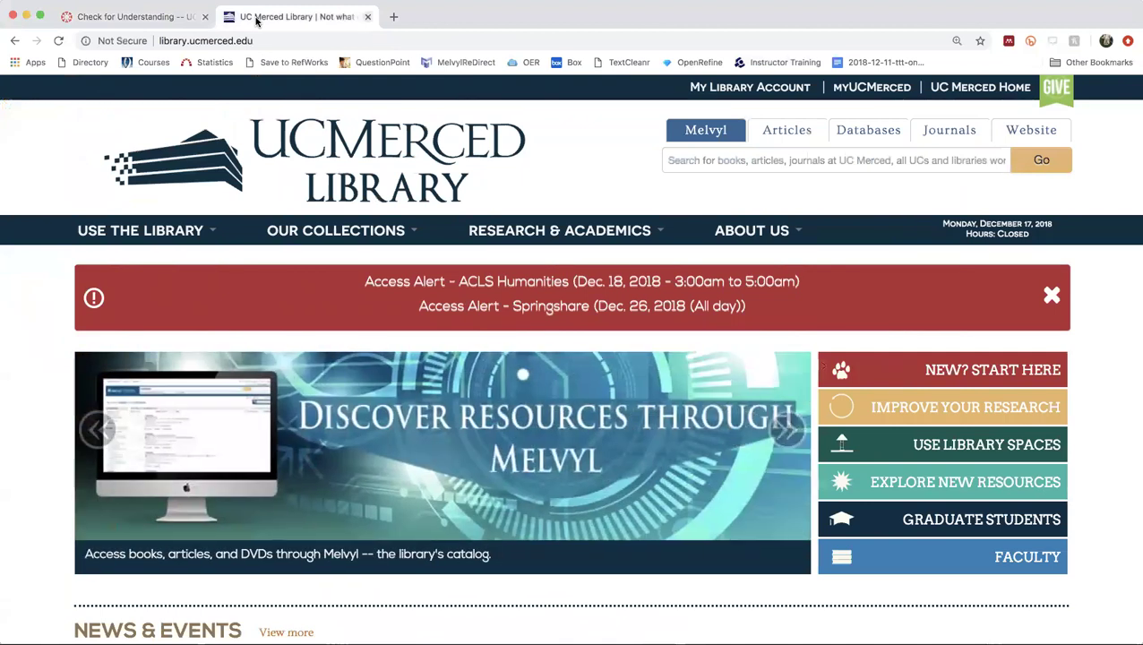
mouse_move(528, 229)
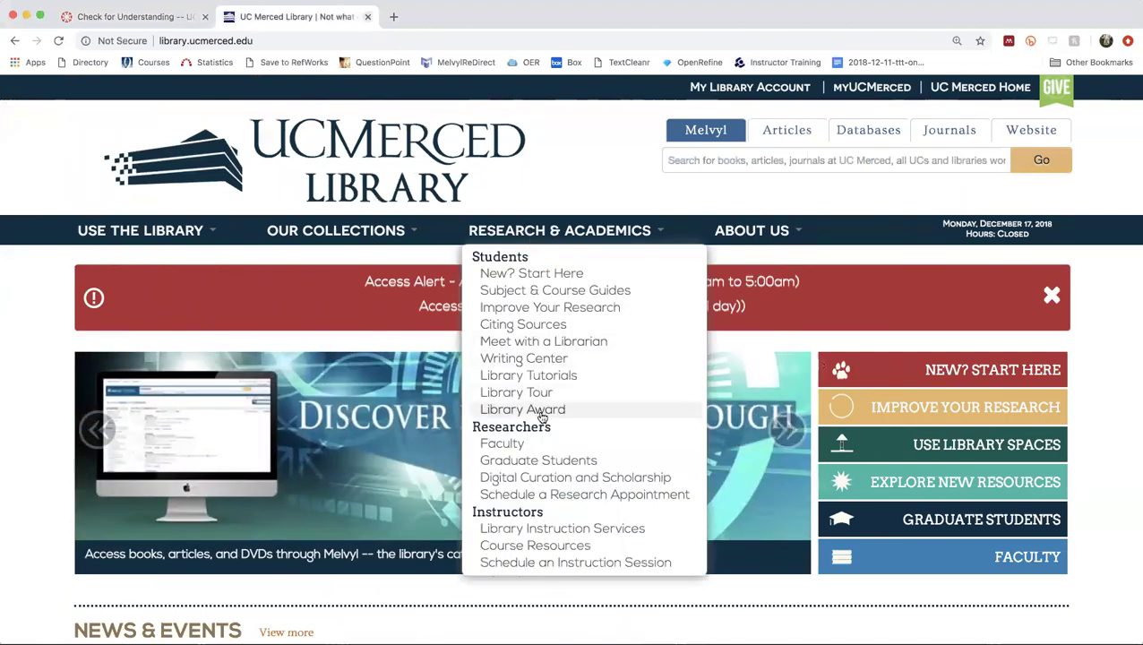
scroll(539, 412, "up", 1)
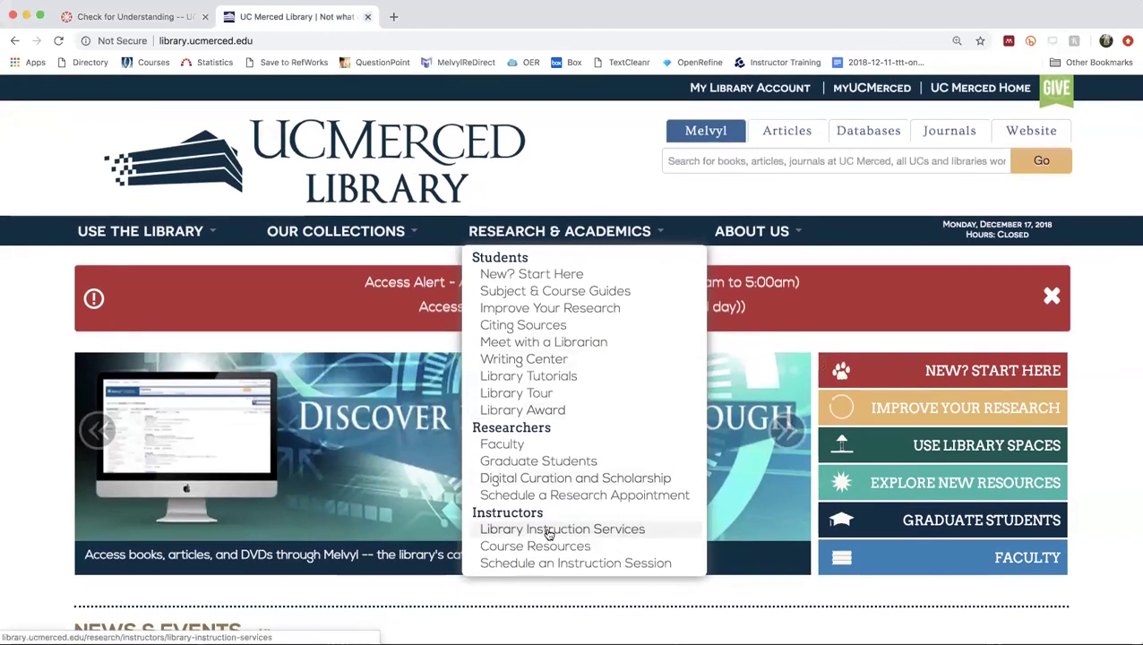
left_click(570, 534)
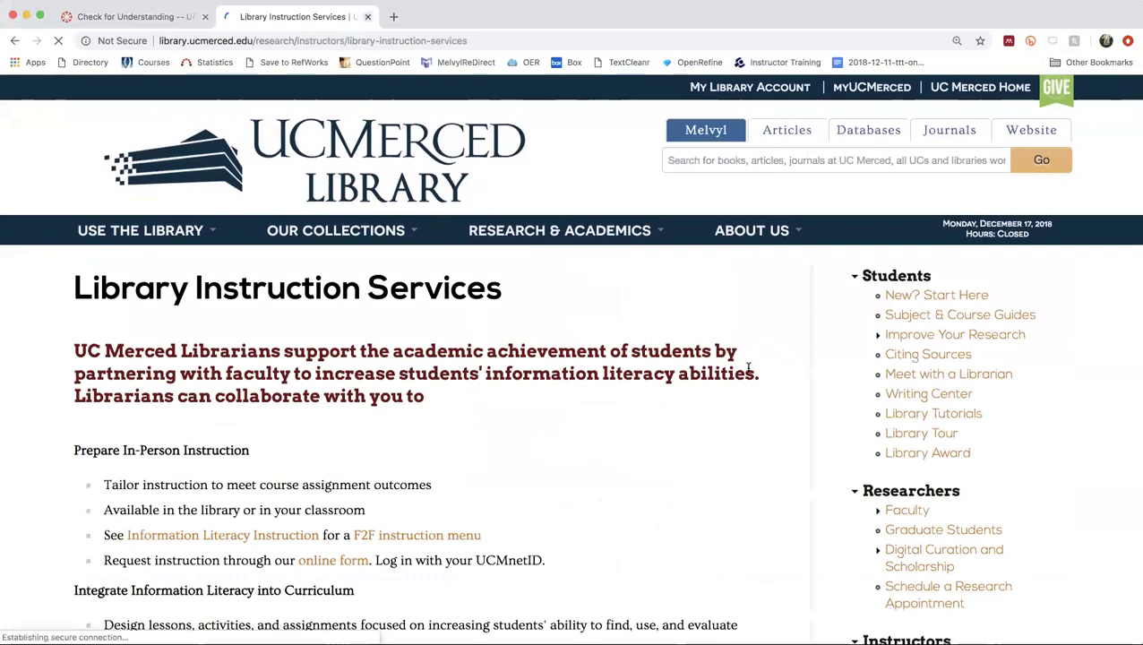
- Look through the Library Instruction Services page, from in-person instruction and online tutorials to workshops, other services and the closing contact details
scroll(793, 323, "up", 1)
scroll(797, 331, "down", 3)
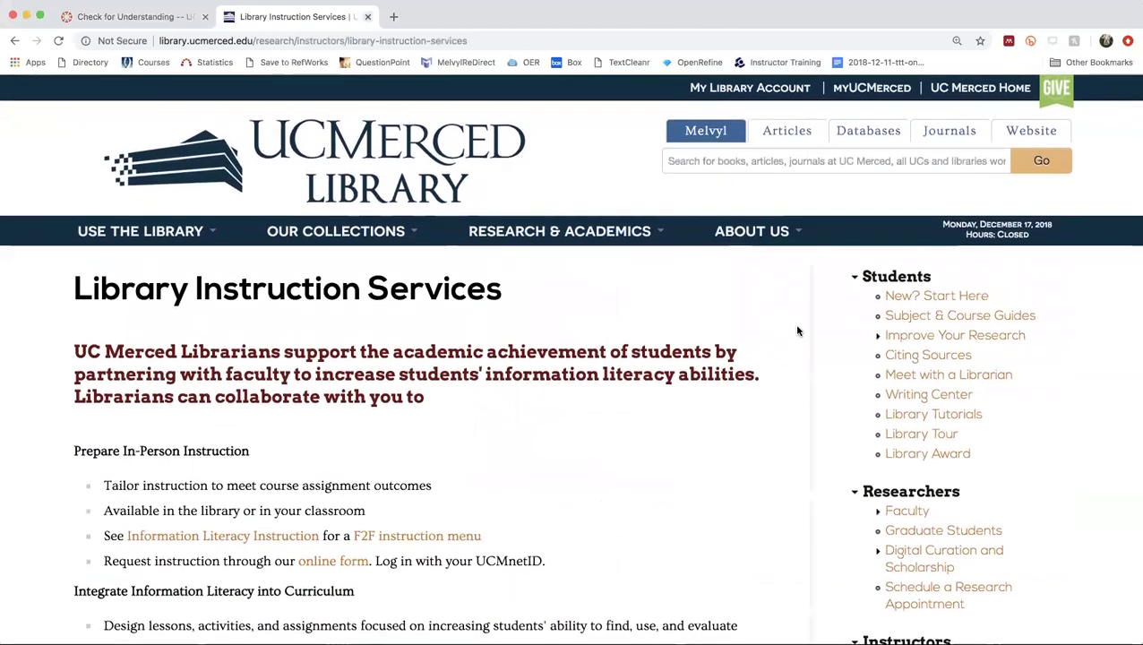
scroll(797, 331, "down", 2)
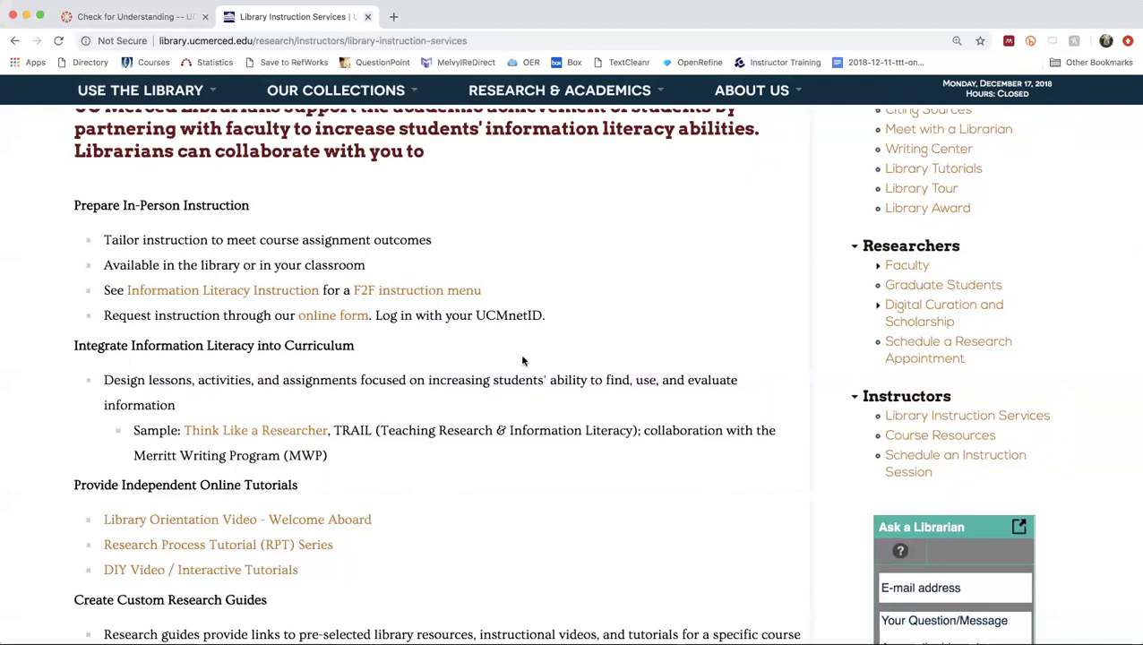
scroll(523, 361, "down", 5)
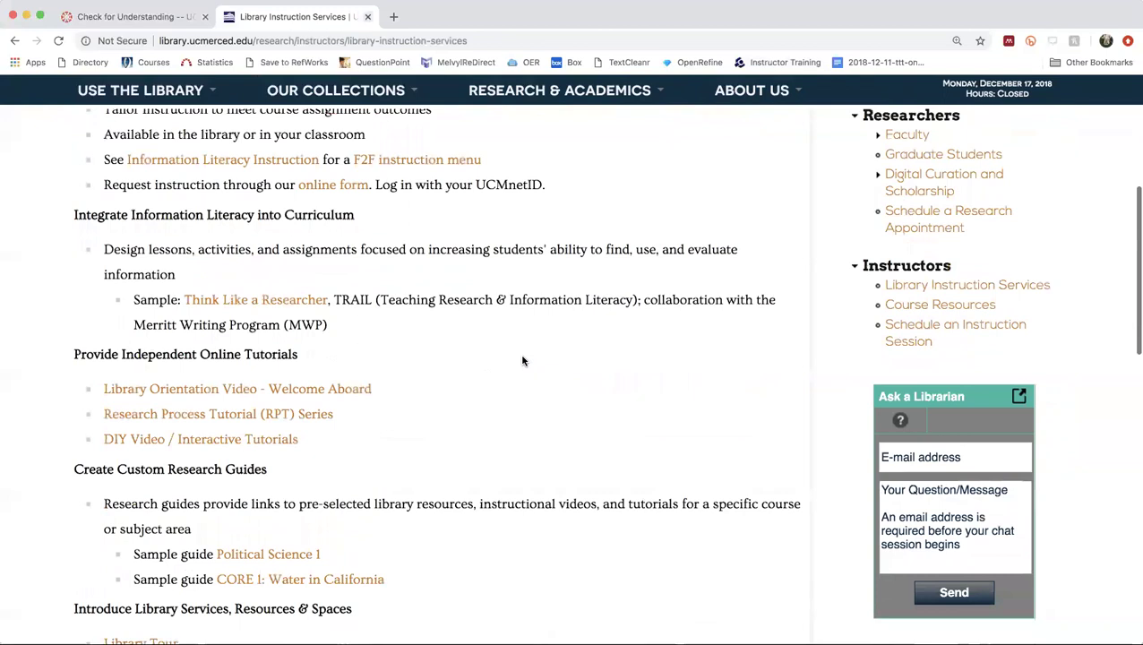
scroll(523, 361, "down", 2)
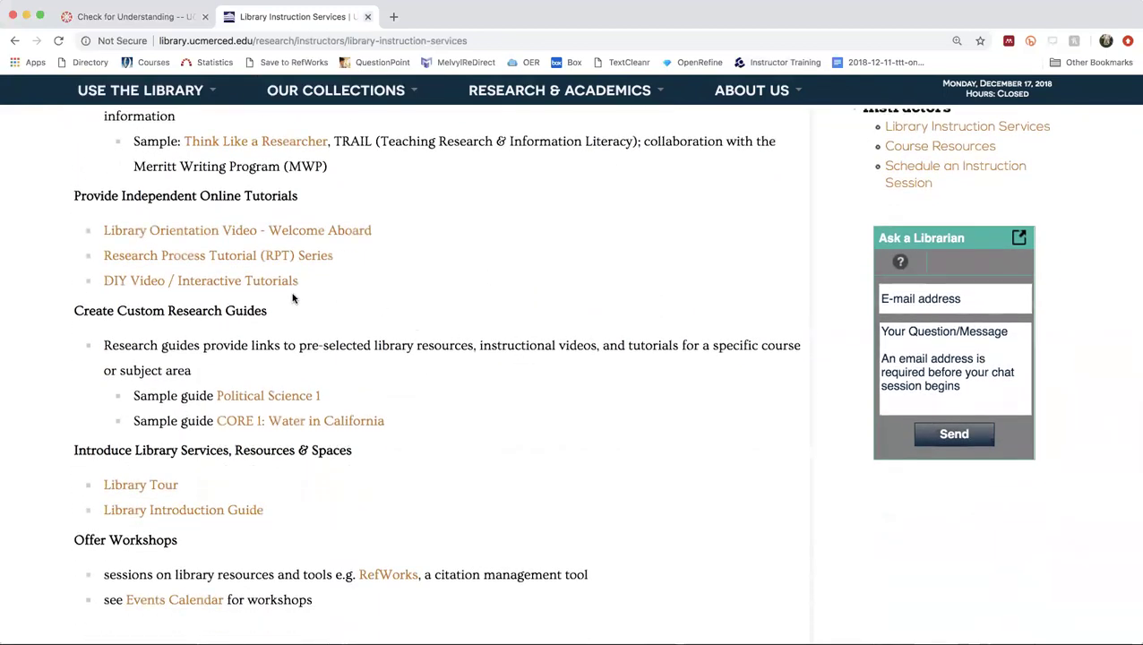
scroll(397, 299, "down", 3)
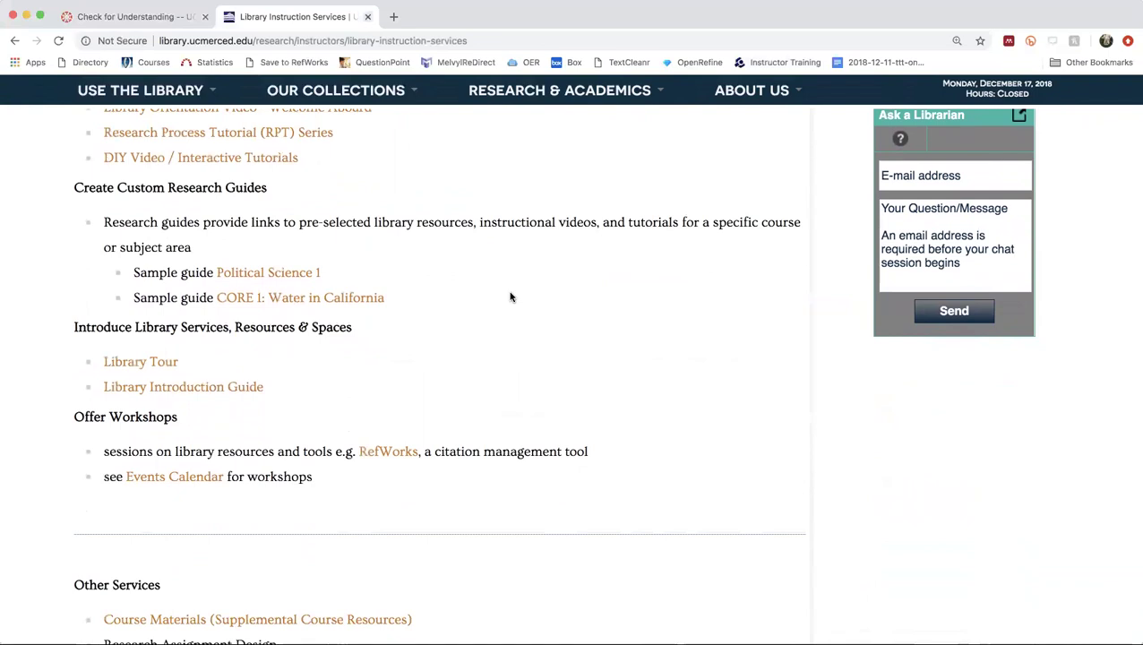
scroll(511, 297, "down", 1)
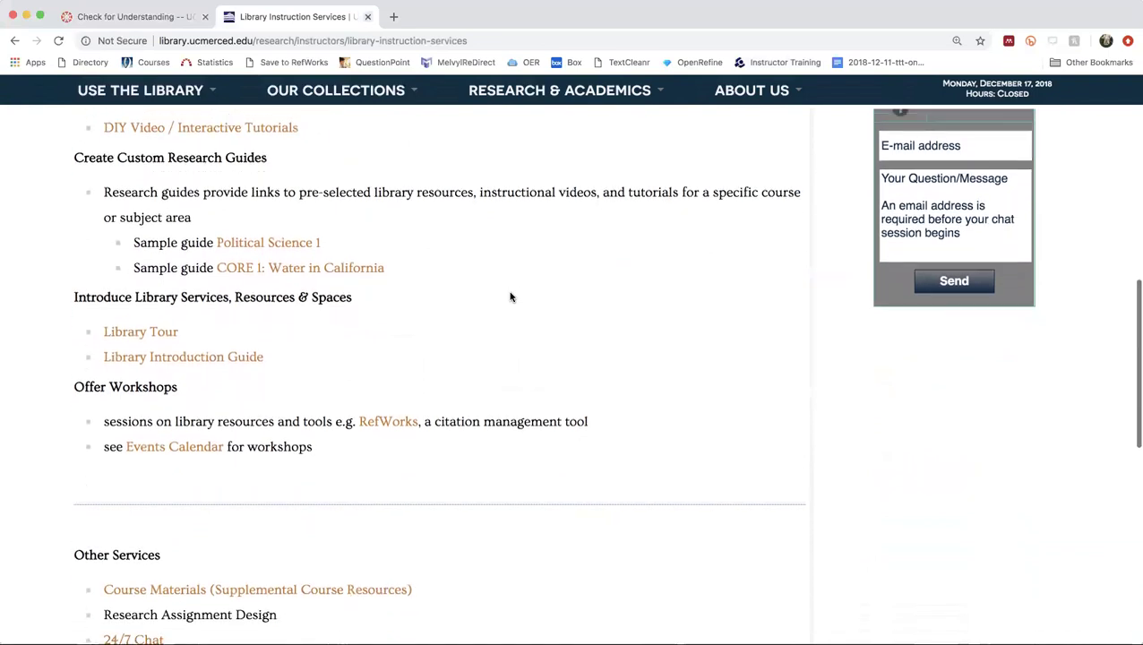
scroll(510, 298, "up", 10)
scroll(510, 297, "up", 3)
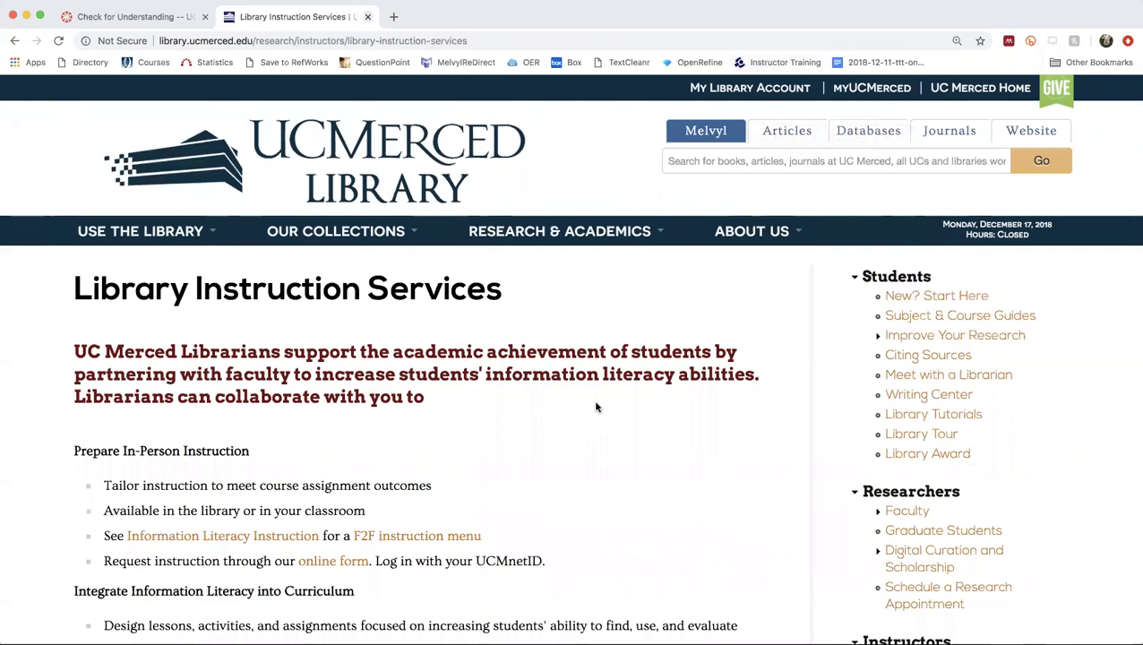
scroll(595, 407, "down", 10)
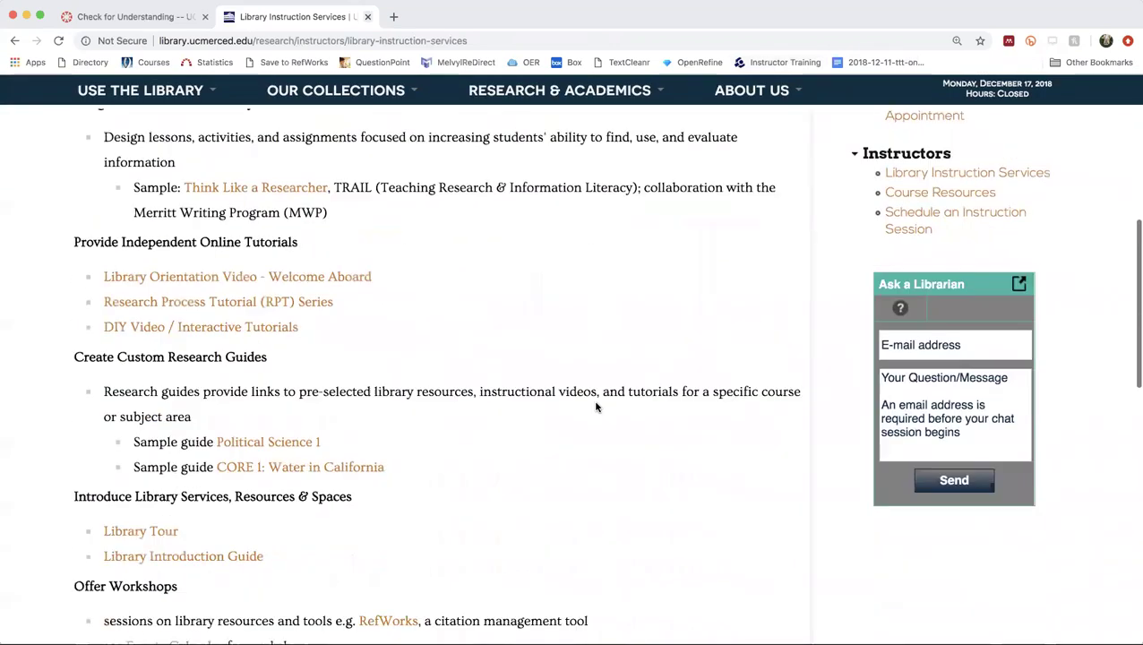
scroll(596, 408, "down", 6)
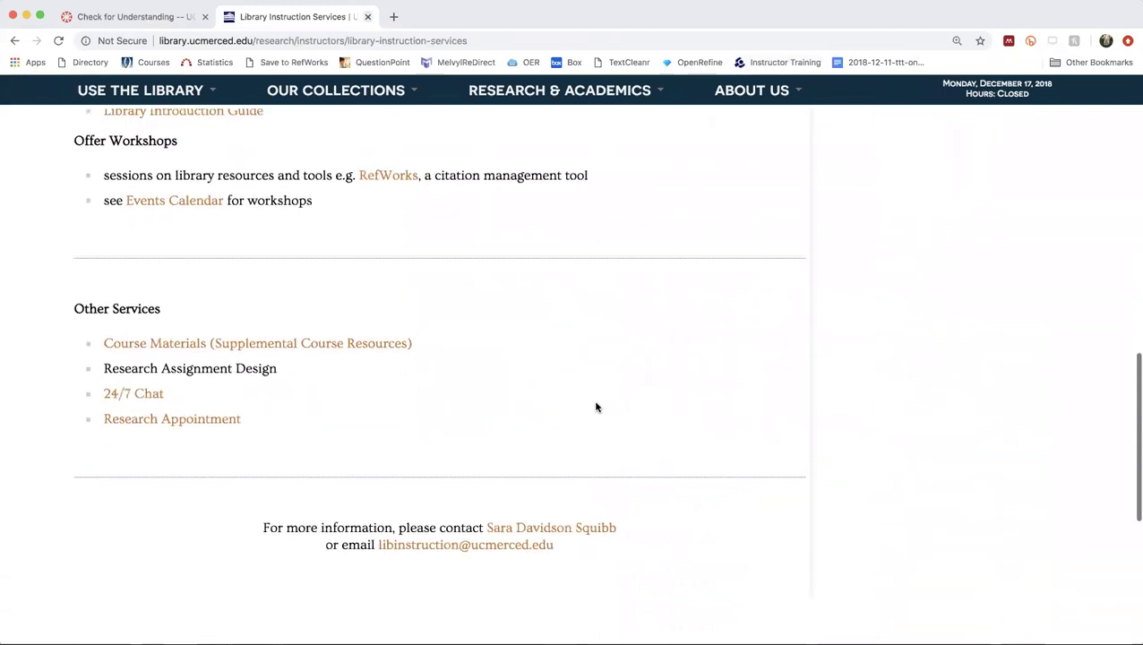
scroll(595, 407, "down", 1)
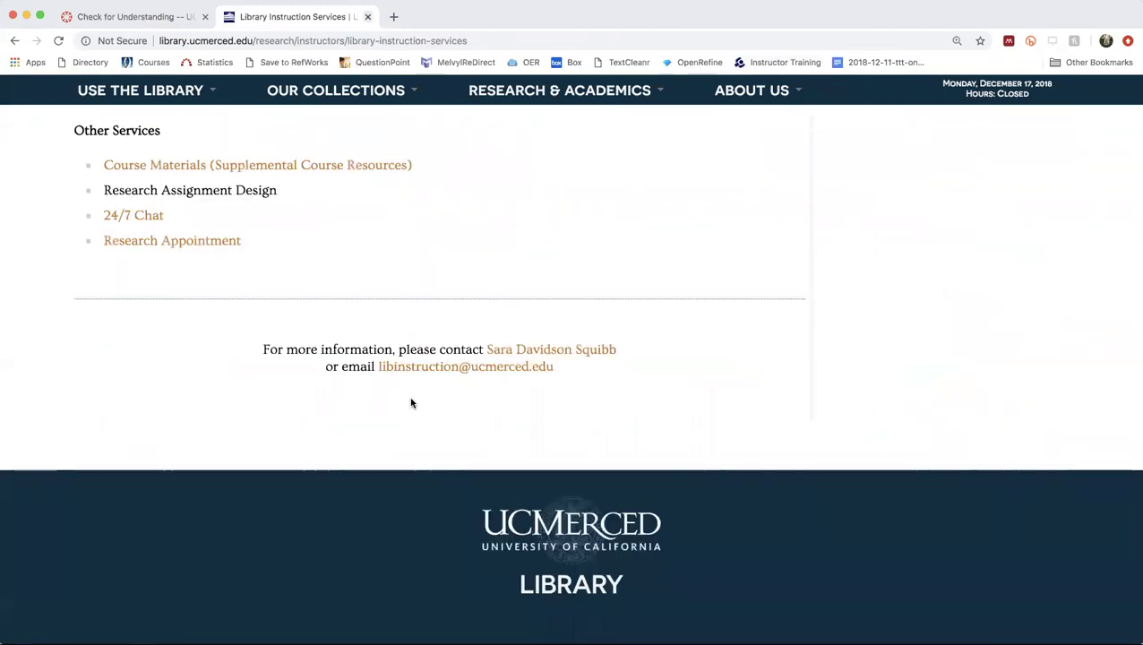